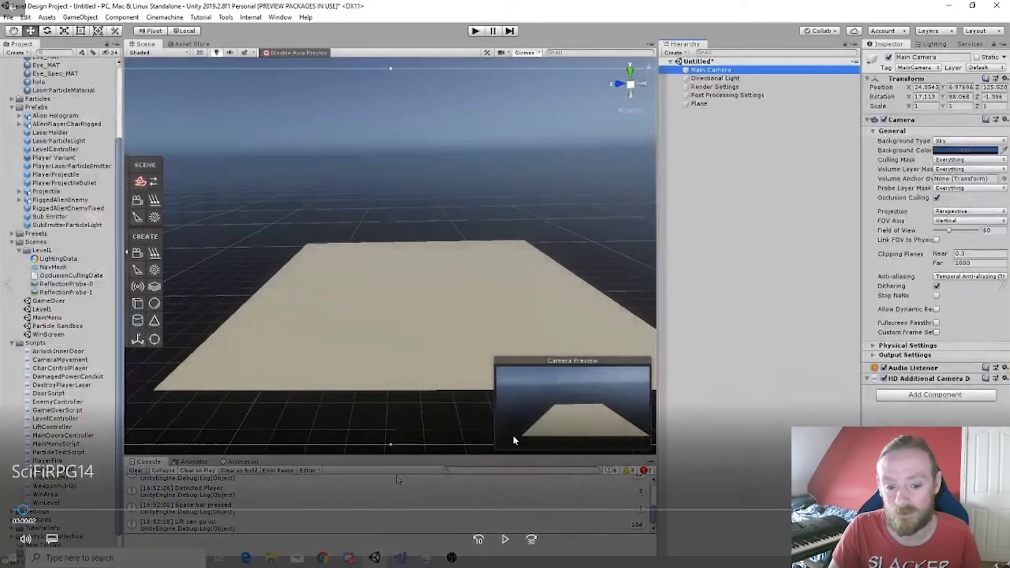
click(505, 539)
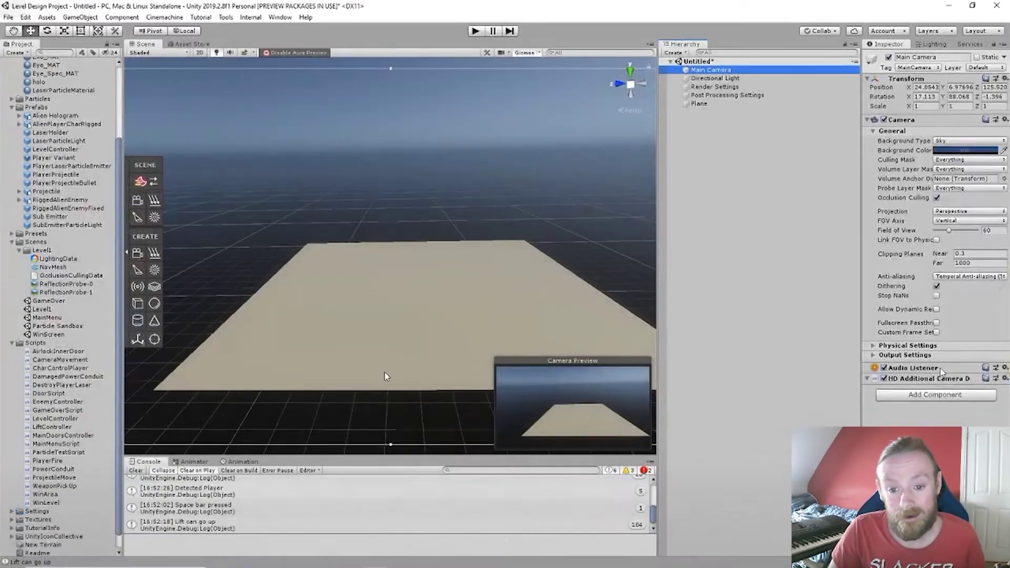
Step: Enable Has Weapon on the Player Variant and expand its entire child hierarchy
mouse_move(340, 271)
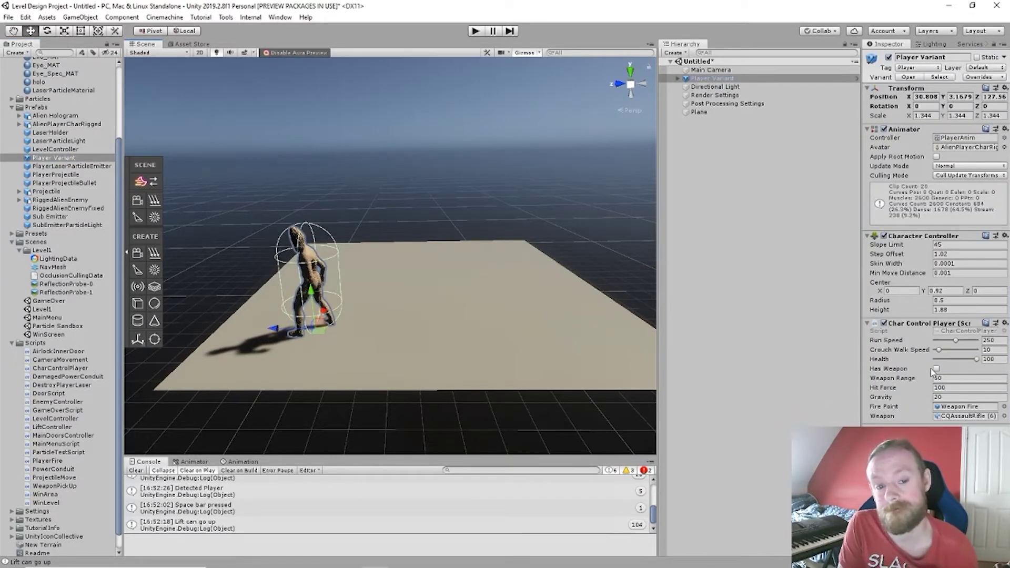
click(936, 369)
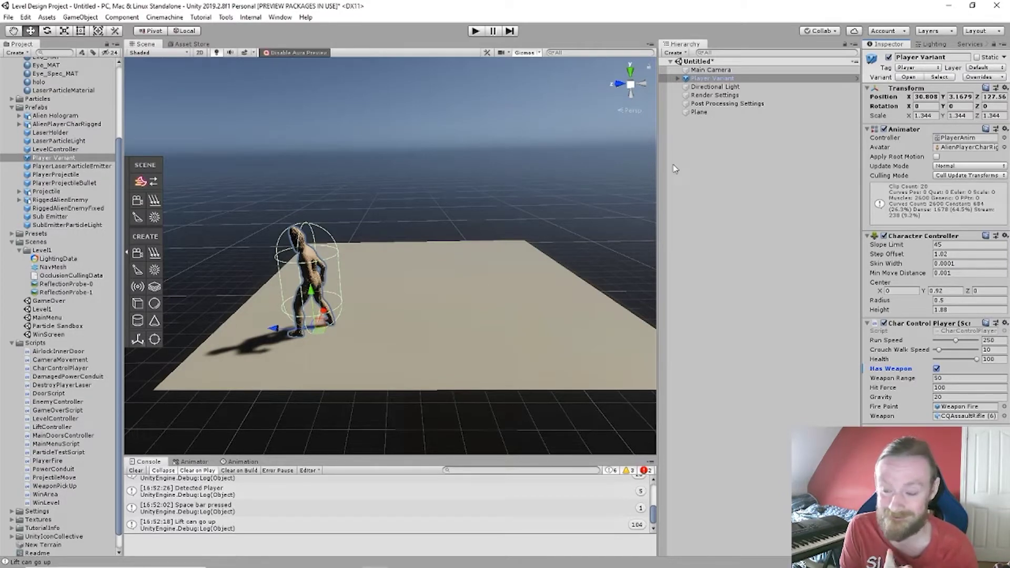
alt+click(678, 79)
scroll(758, 237, down, 10)
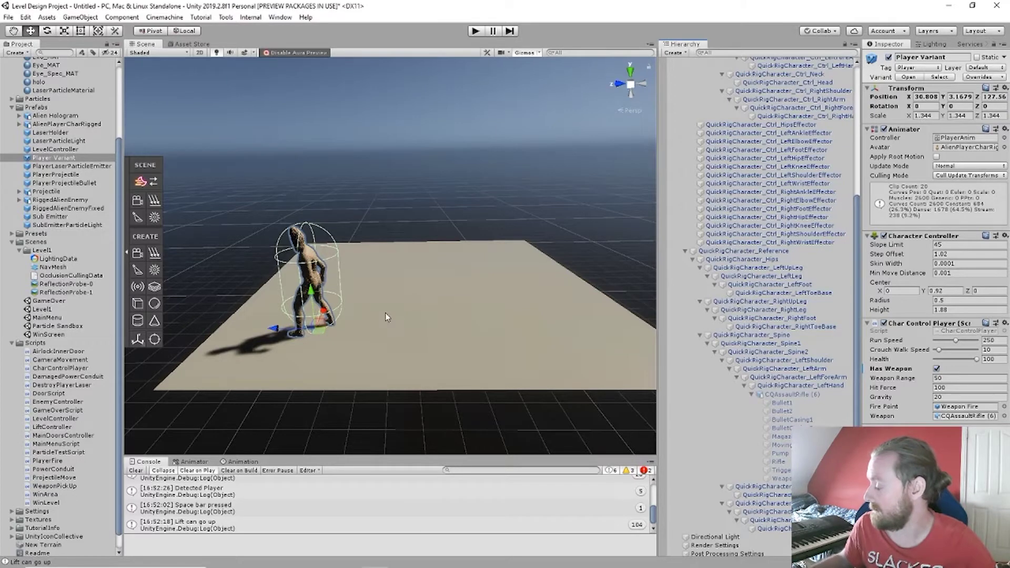
Step: Rotate the Player Variant about its vertical axis to about 152 degrees
key(e)
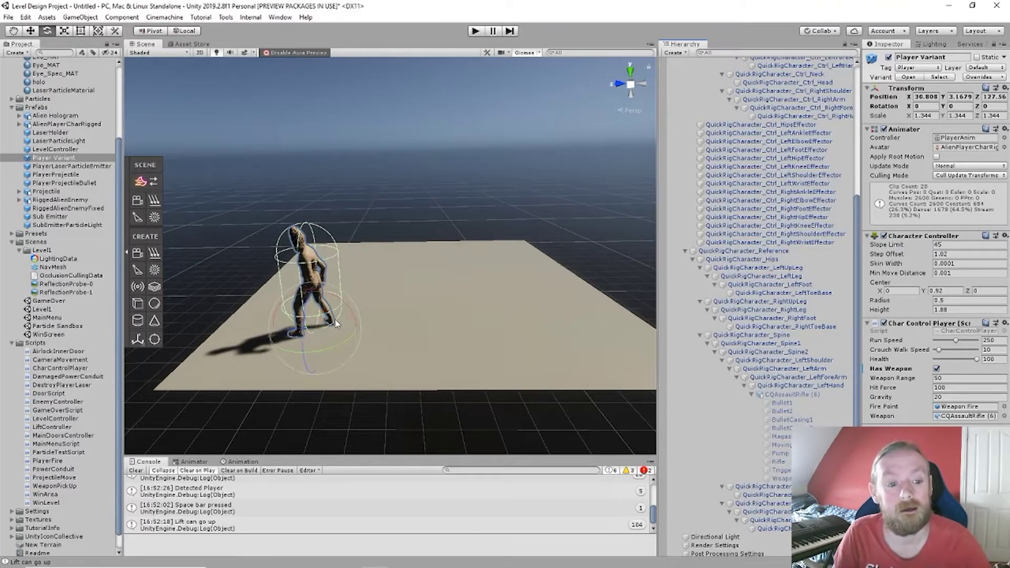
drag(327, 343, 88, 329)
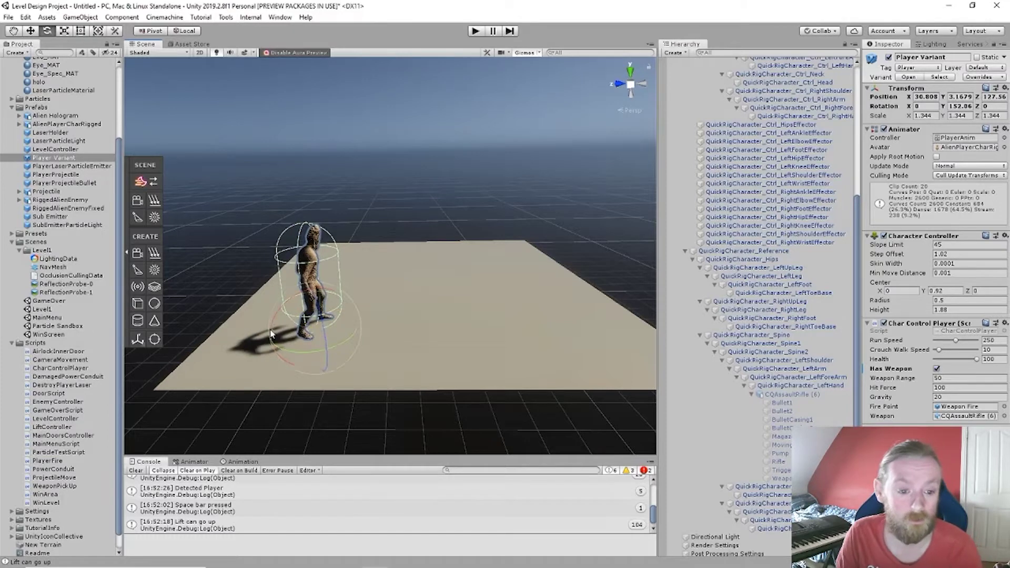
Step: Scale up the ground plane so the characters have a larger floor area
click(432, 326)
key(r)
drag(422, 283, 476, 322)
mouse_move(477, 322)
right_down()
mouse_move(503, 317)
mouse_move(478, 315)
right_up()
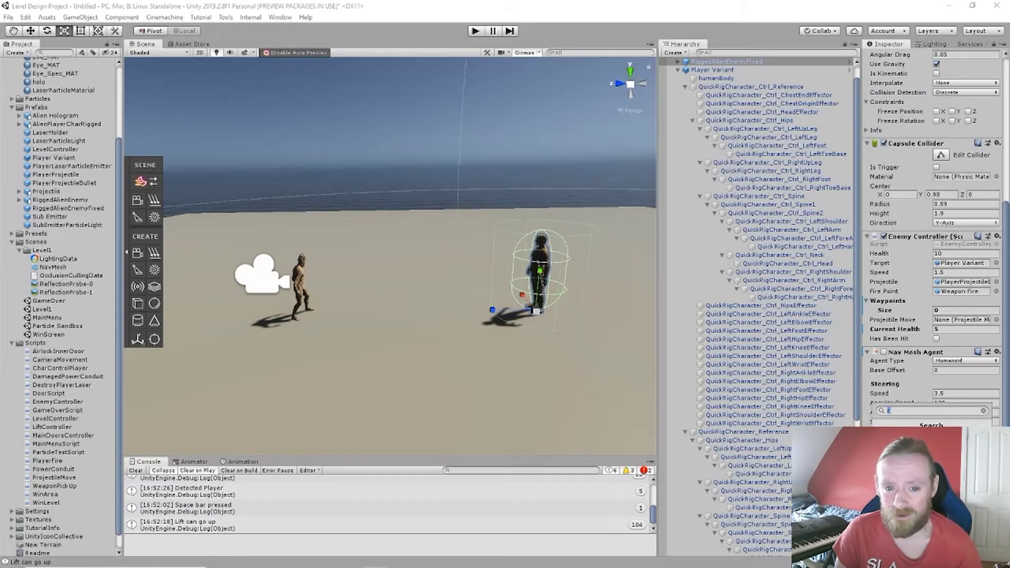
key(BackSpace)
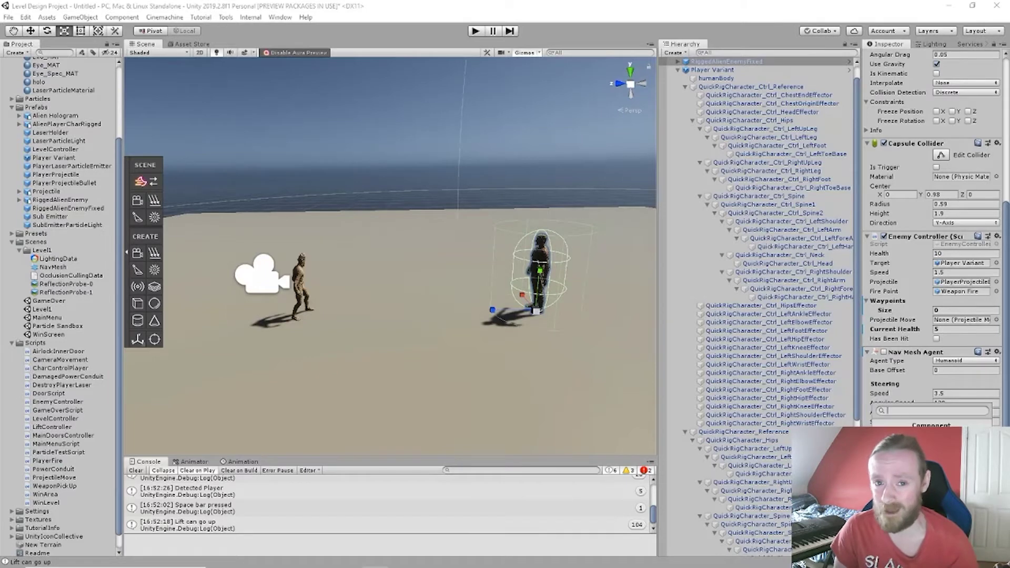
click(921, 521)
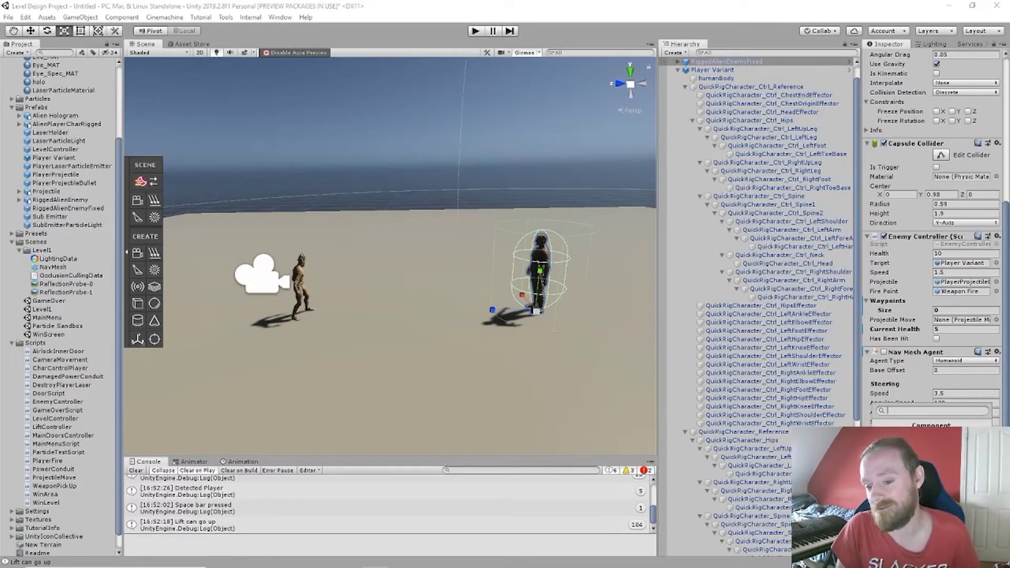
click(931, 438)
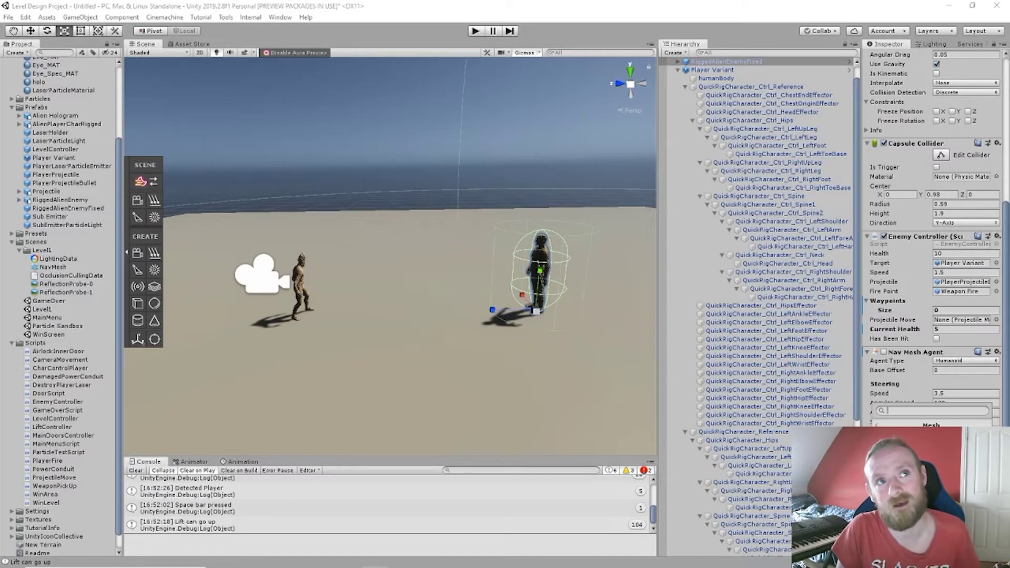
click(875, 425)
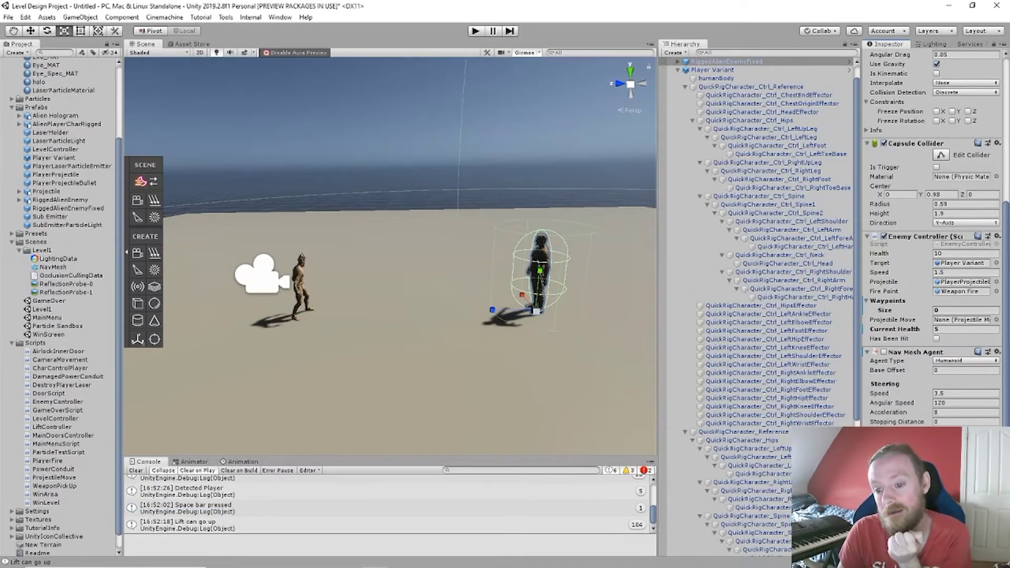
scroll(916, 343, up, 10)
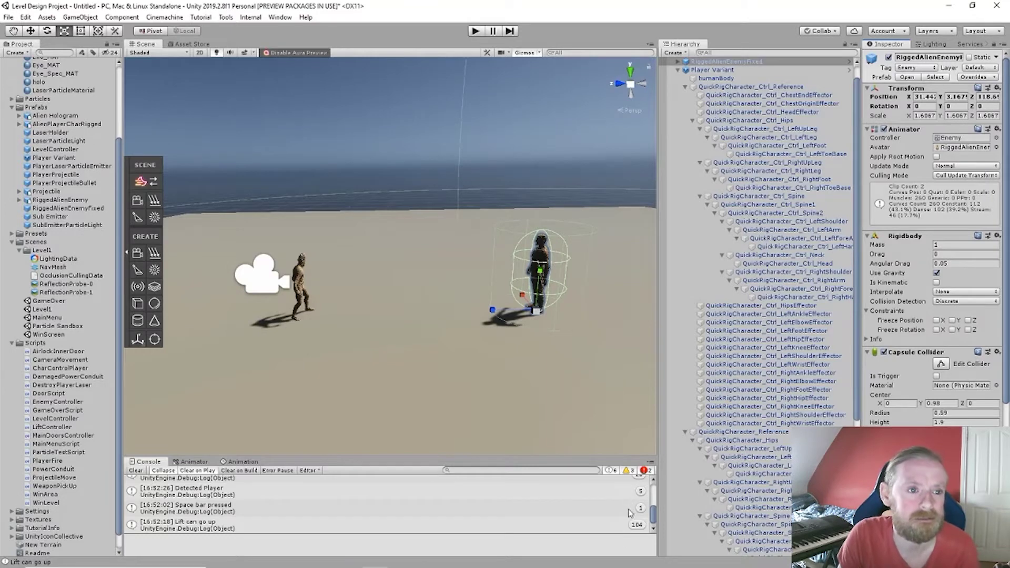
mouse_move(610, 566)
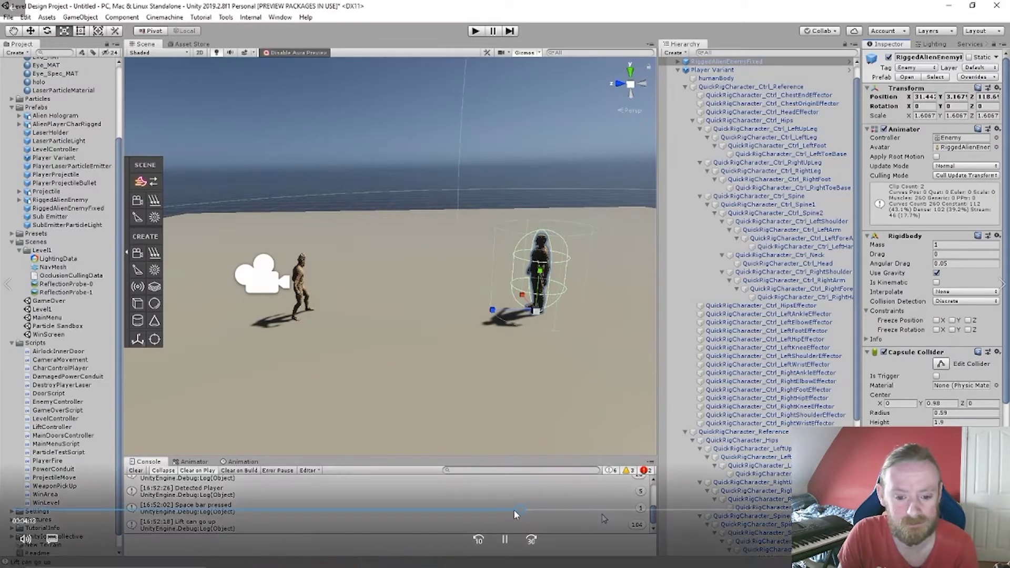
click(532, 513)
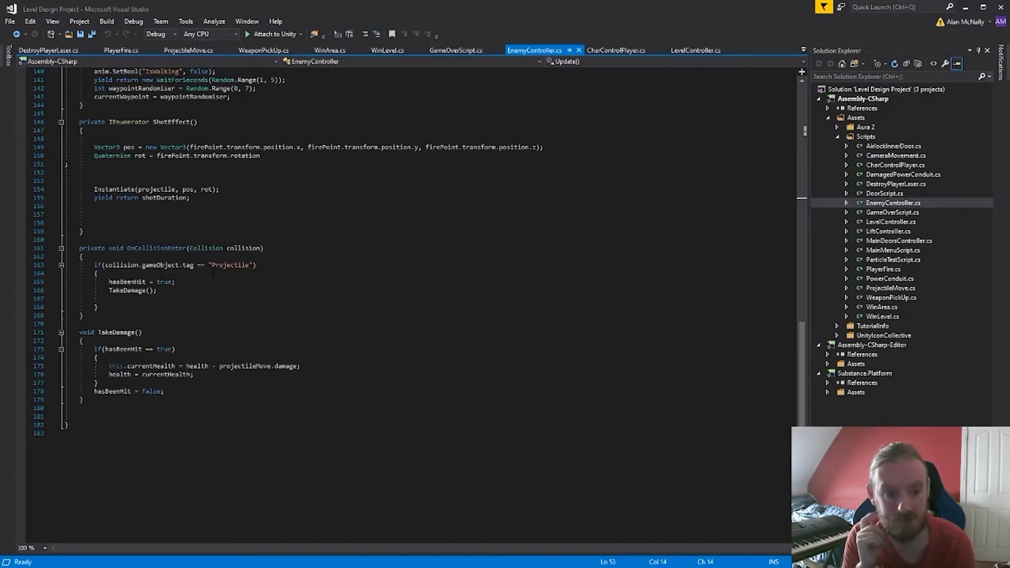
Step: Insert a new blank line below the TakeDamage method in the EnemyController script
scroll(160, 252, up, 4)
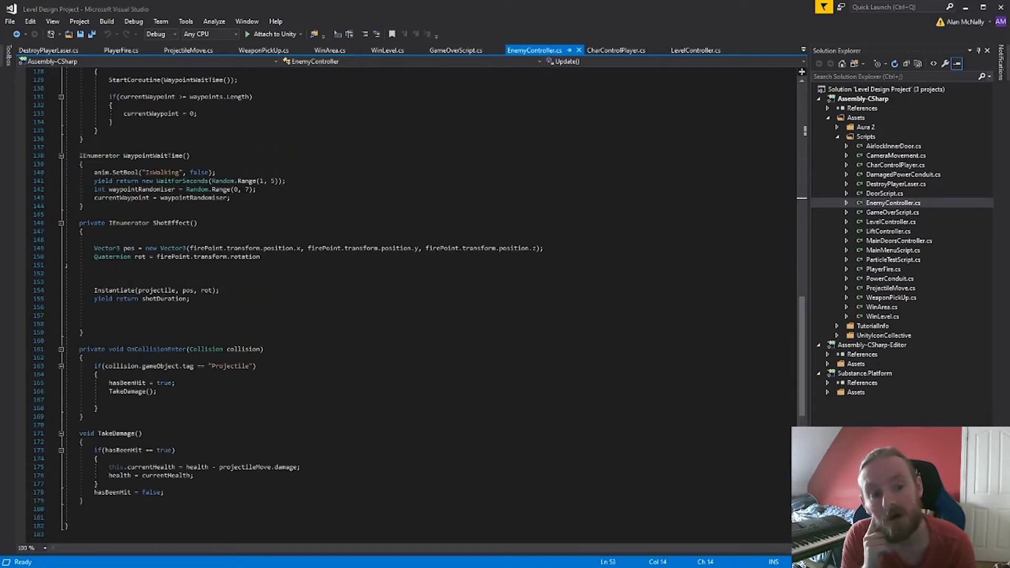
scroll(419, 282, down, 3)
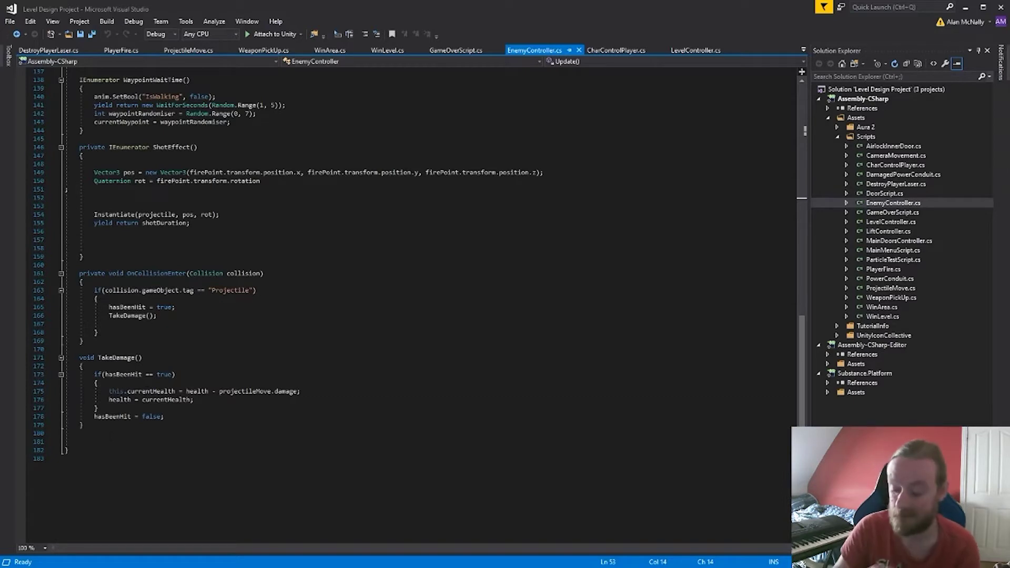
click(111, 433)
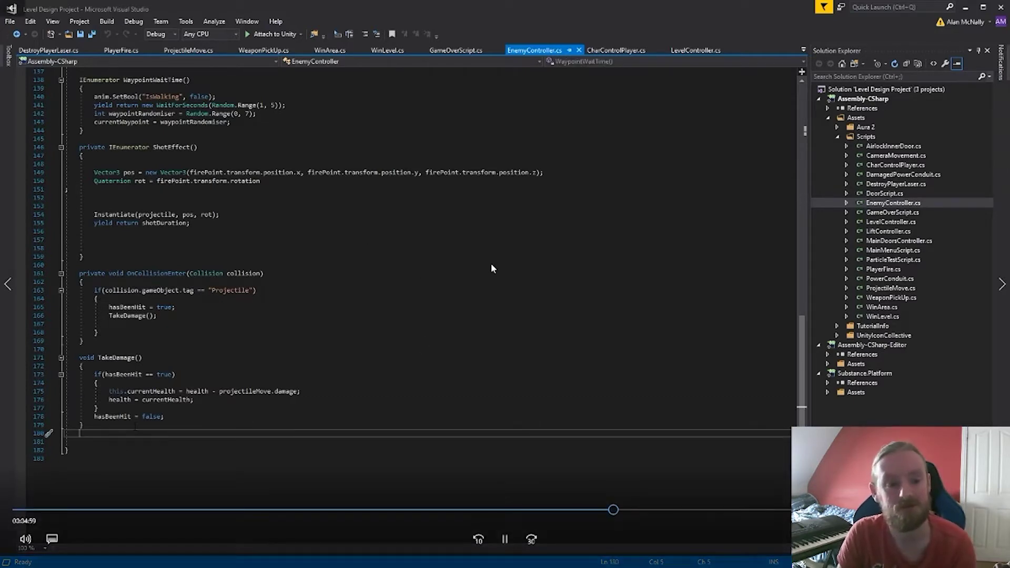
key(Return)
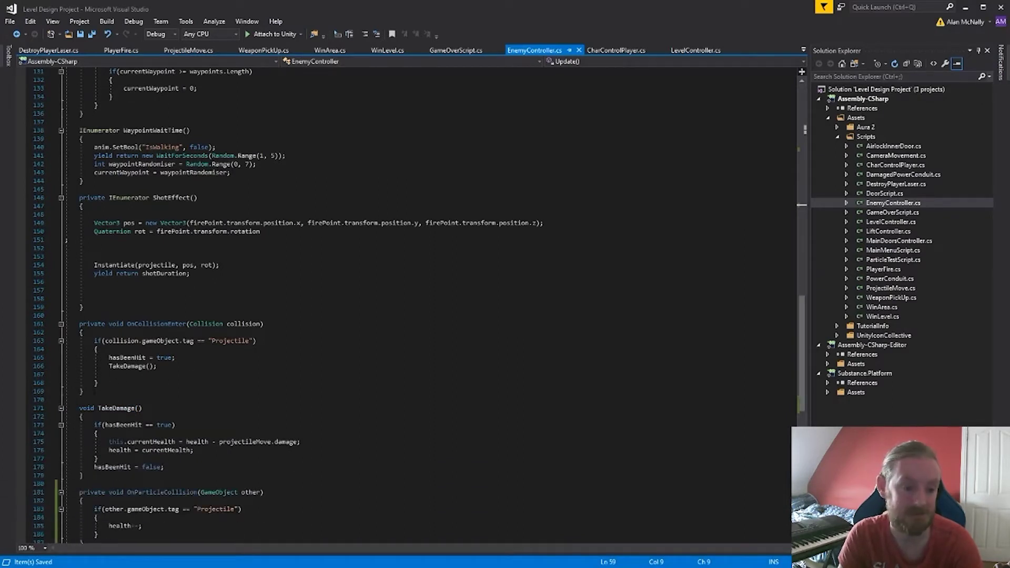
Step: Delete the OnCollisionEnter method from the EnemyController script and save the file
drag(83, 392, 77, 323)
key(Delete)
scroll(76, 336, down, 1)
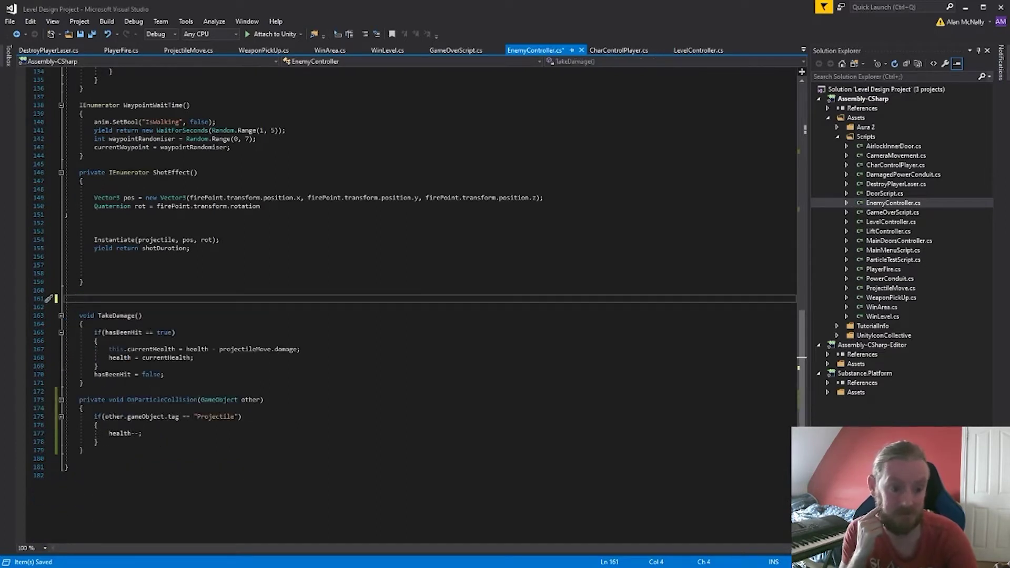
key(ctrl+s)
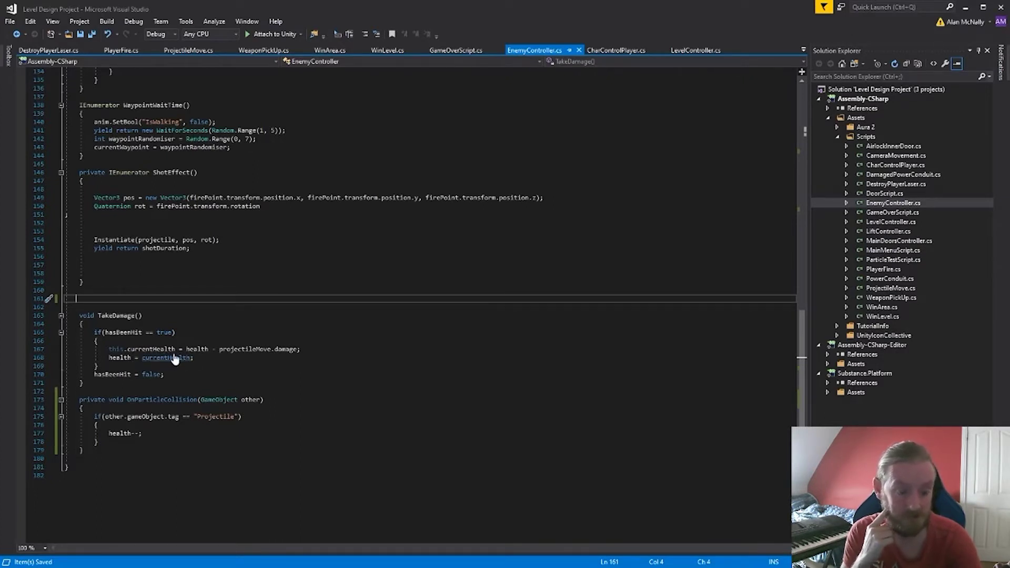
Step: Delete the TakeDamage method above OnParticleCollision and save the EnemyController script
mouse_move(175, 360)
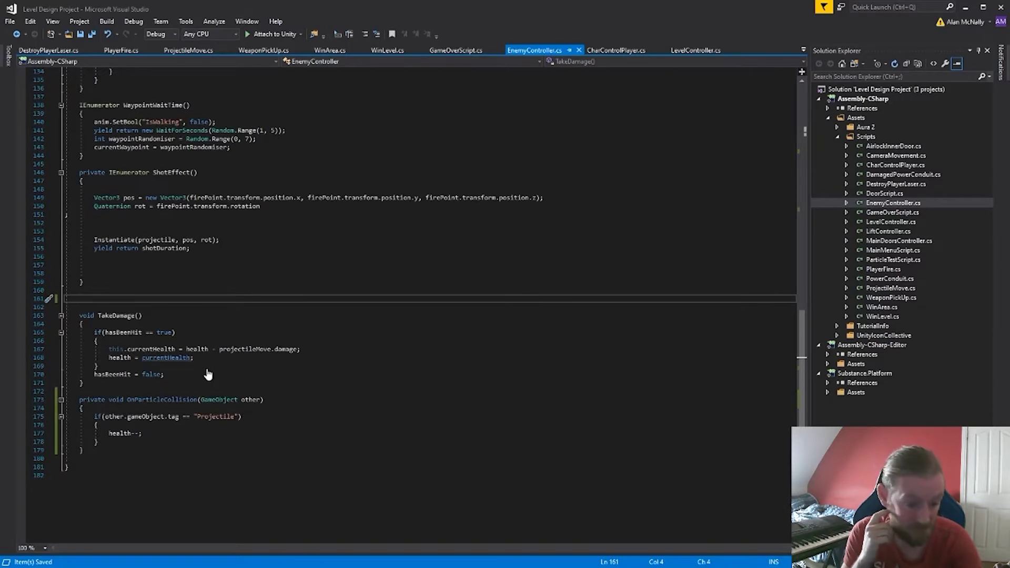
drag(97, 384, 84, 320)
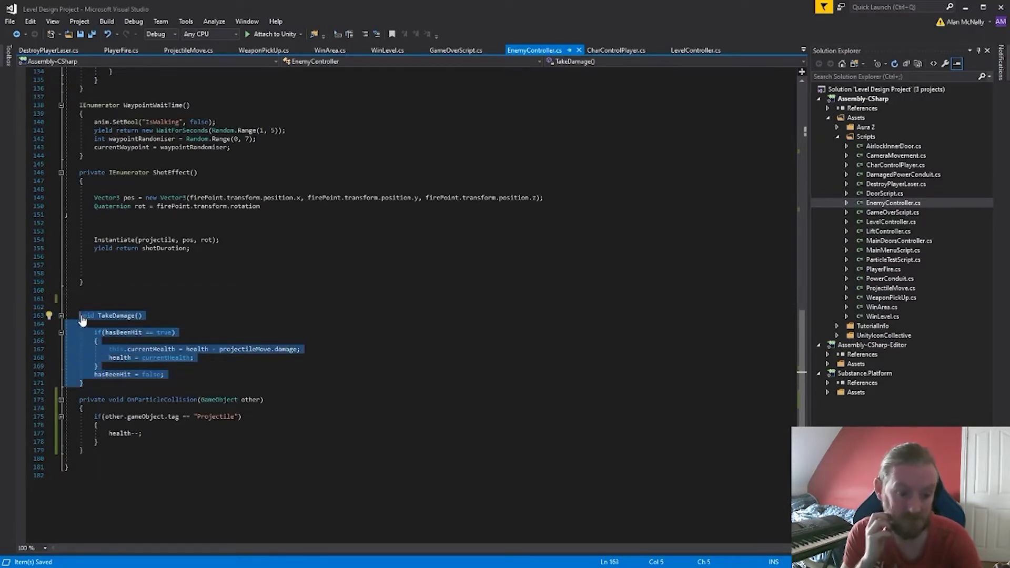
key(BackSpace)
key(BackSpace)
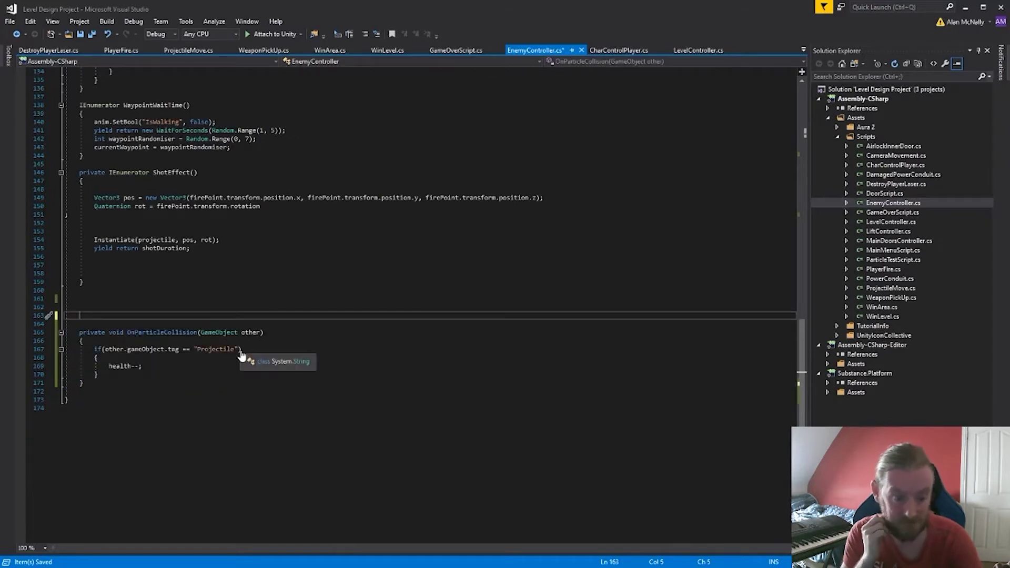
key(ctrl+s)
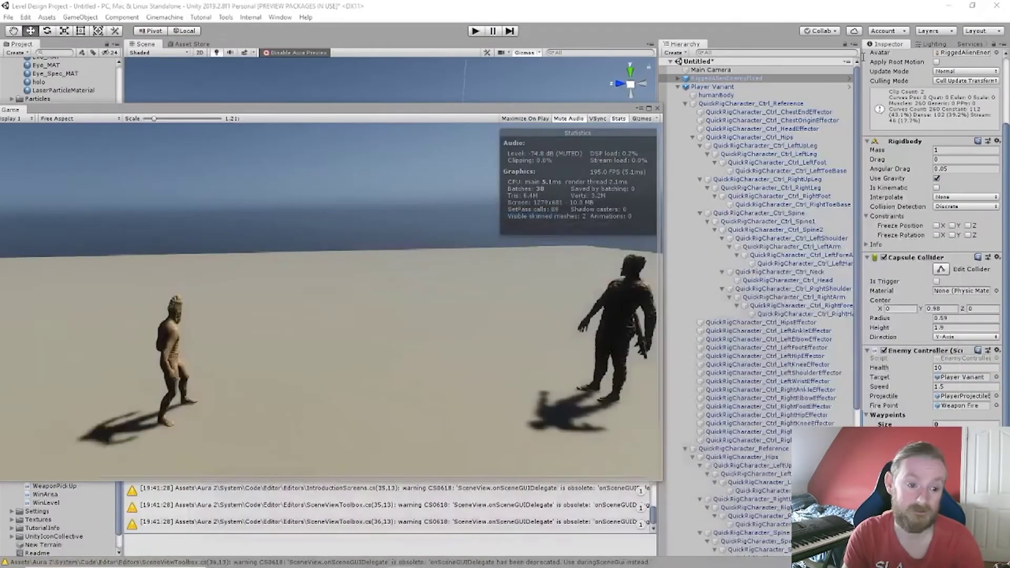
Step: Switch to Visual Studio and review the OnParticleCollision method in the EnemyController script
click(965, 7)
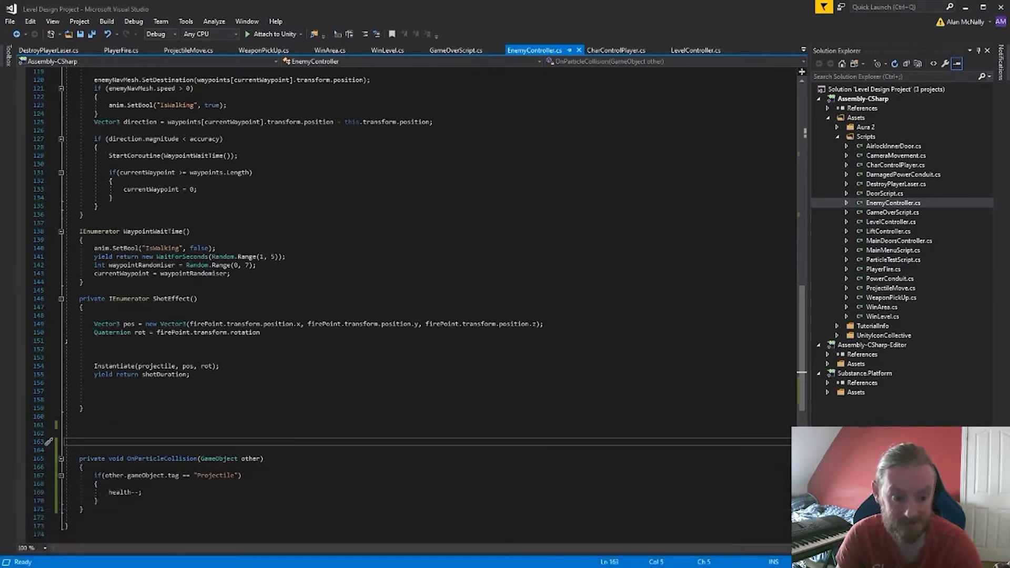
mouse_move(285, 461)
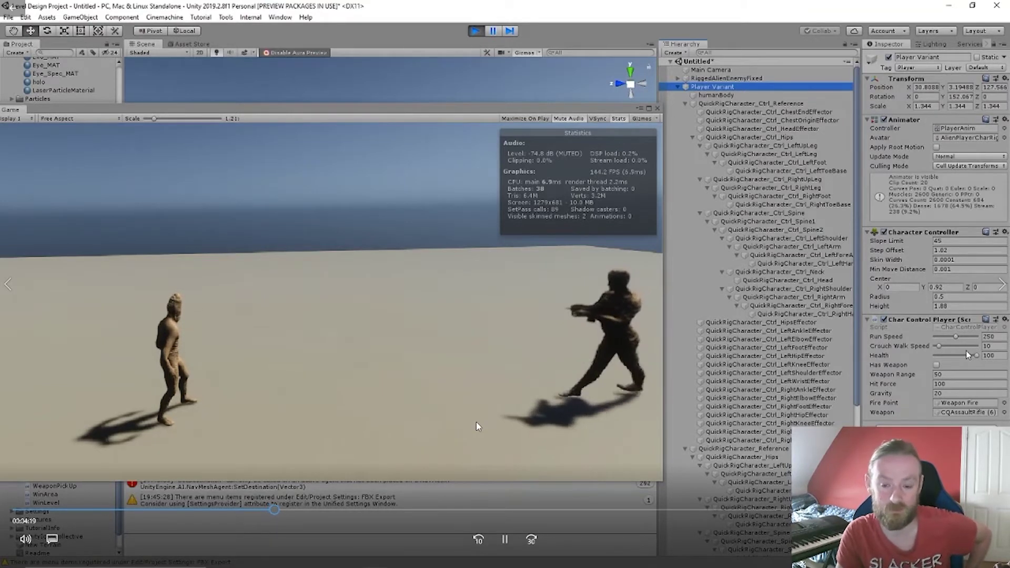
mouse_move(476, 420)
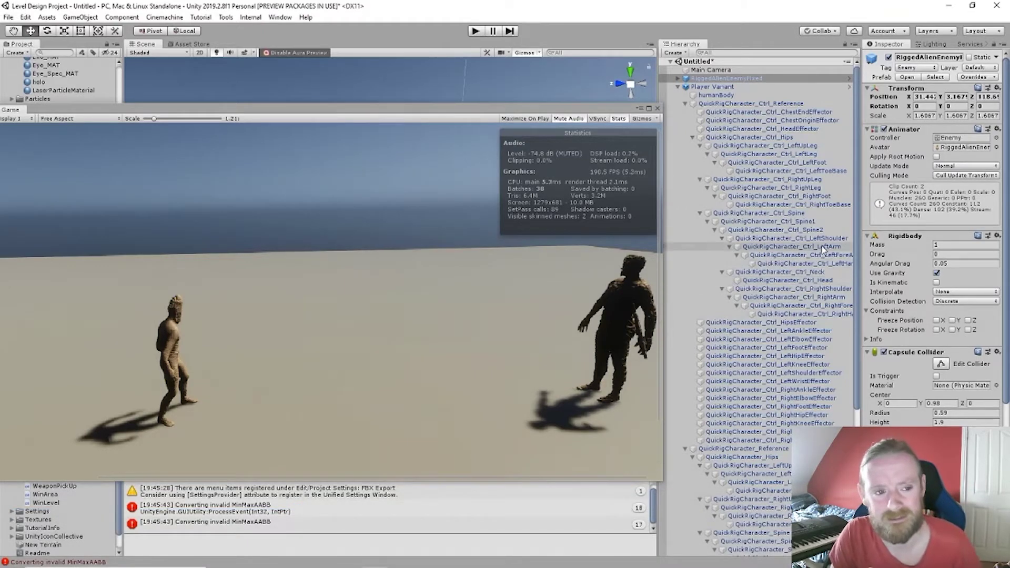
mouse_move(695, 281)
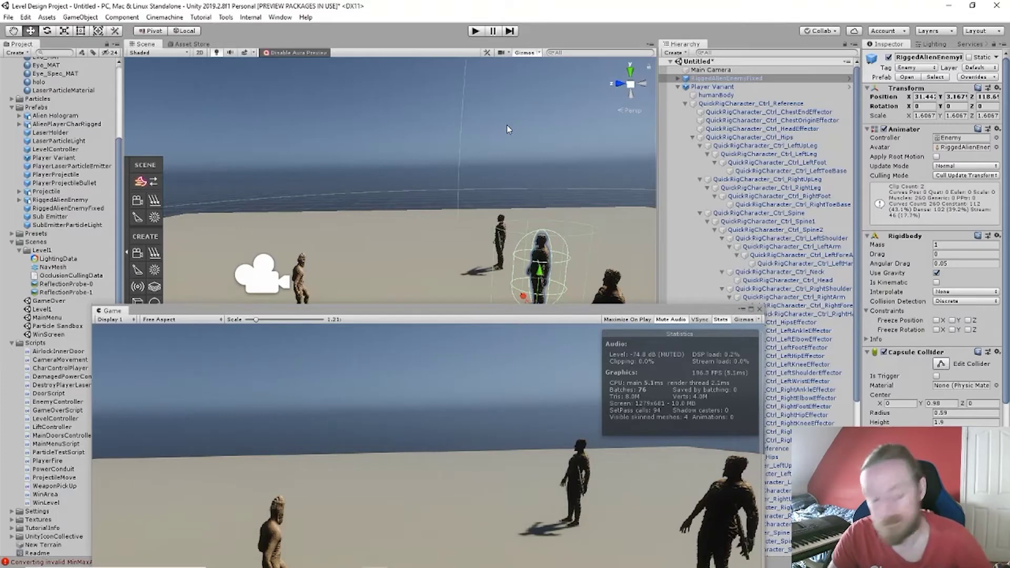
mouse_move(658, 513)
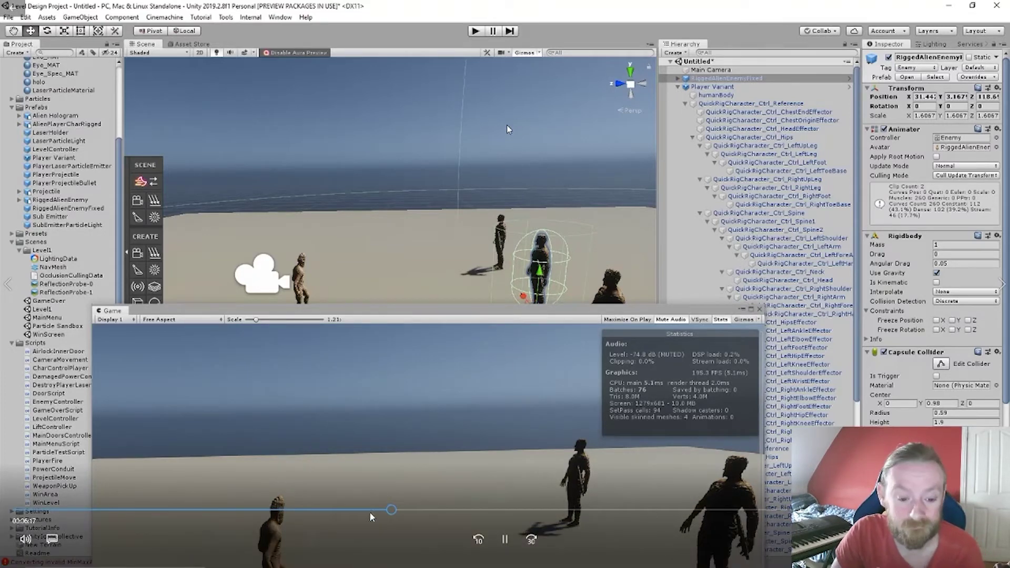
drag(394, 512, 550, 544)
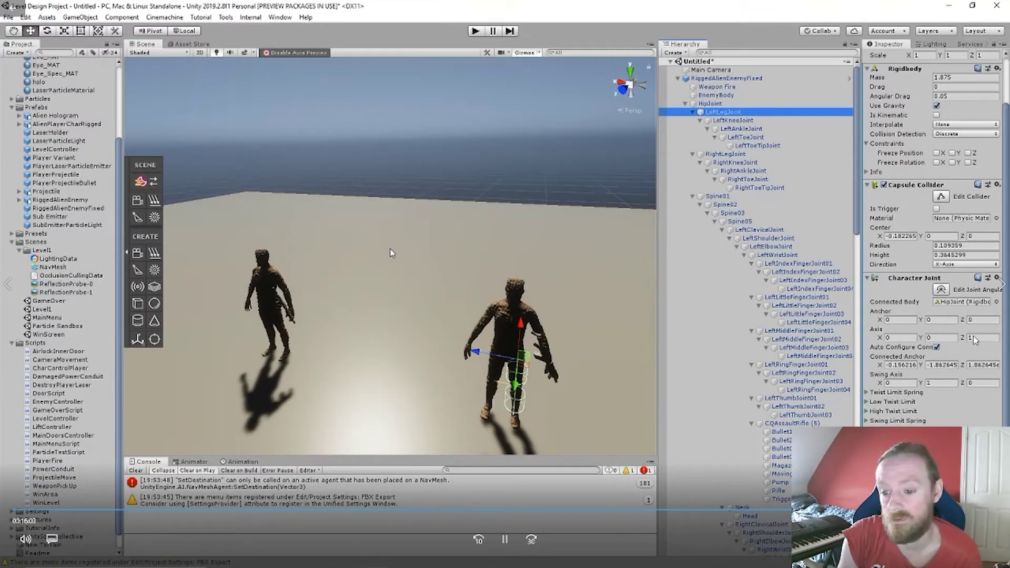
click(998, 281)
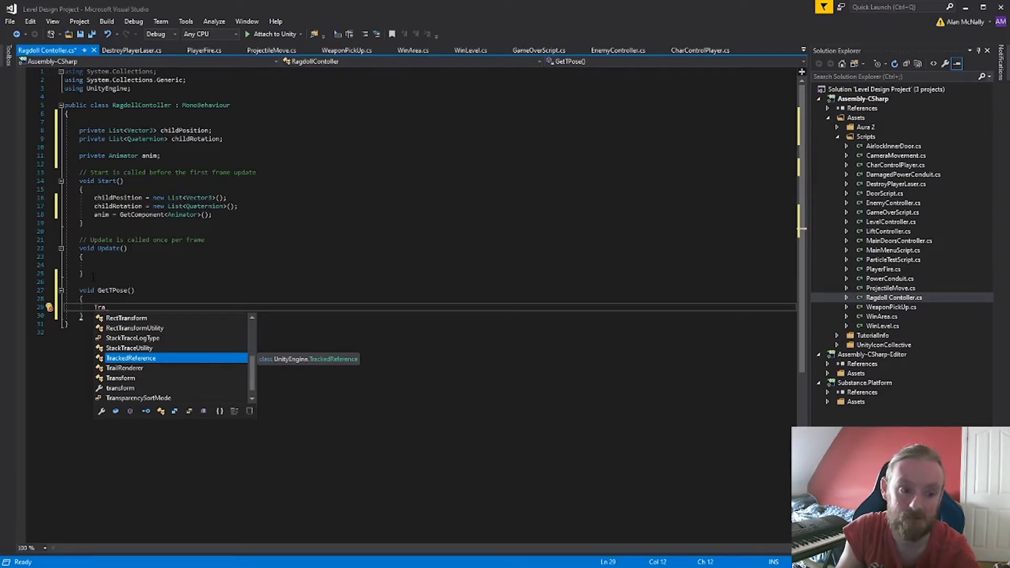
Step: In GetTPose, declare a Transform[] array named children and assign it GetComponentsInChildren<Transform>()
text(nsform[])
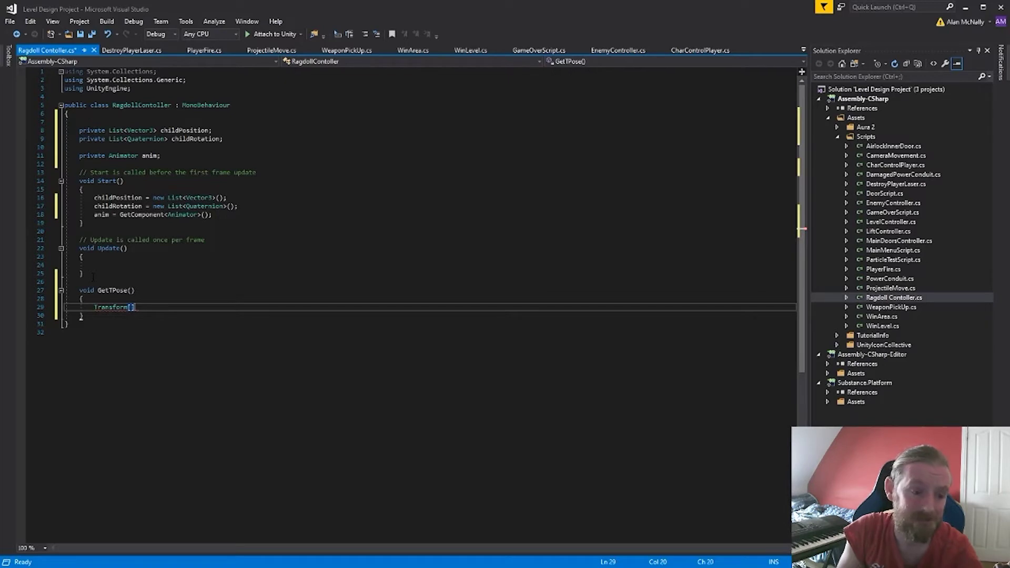
text( children)
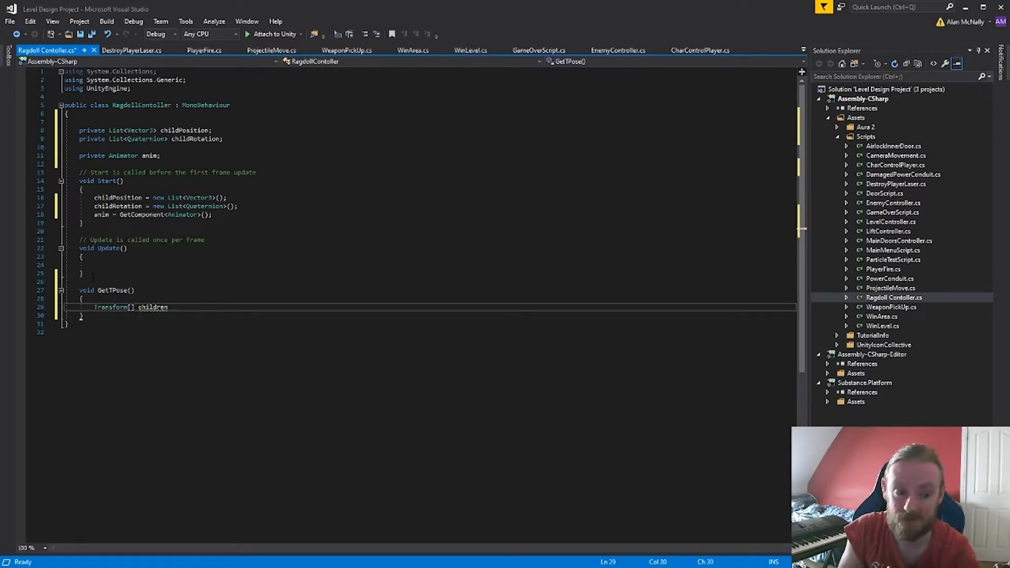
text( = get)
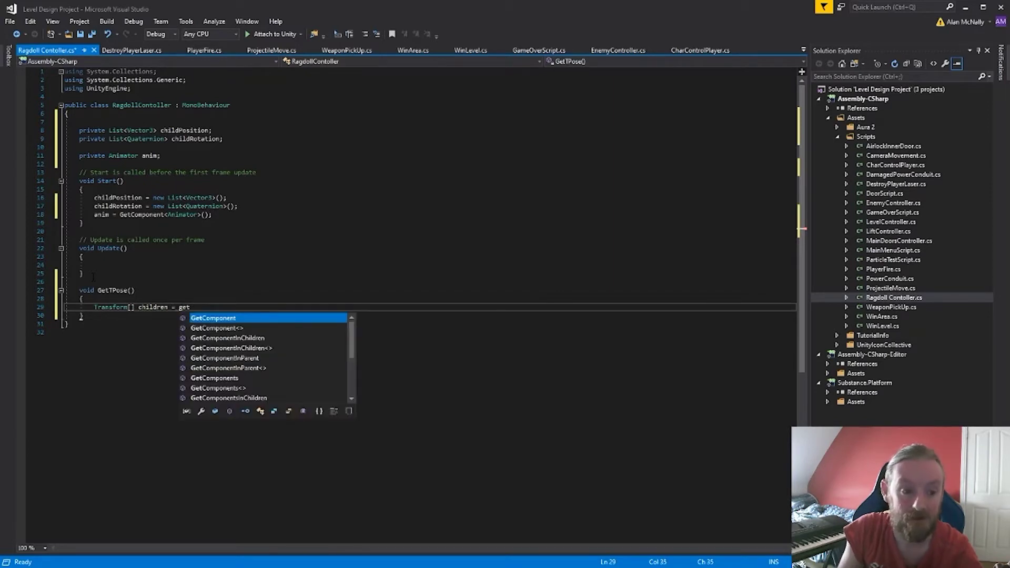
key(Down)
key(Down)
key(Down)
key(Down)
key(Down)
key(Down)
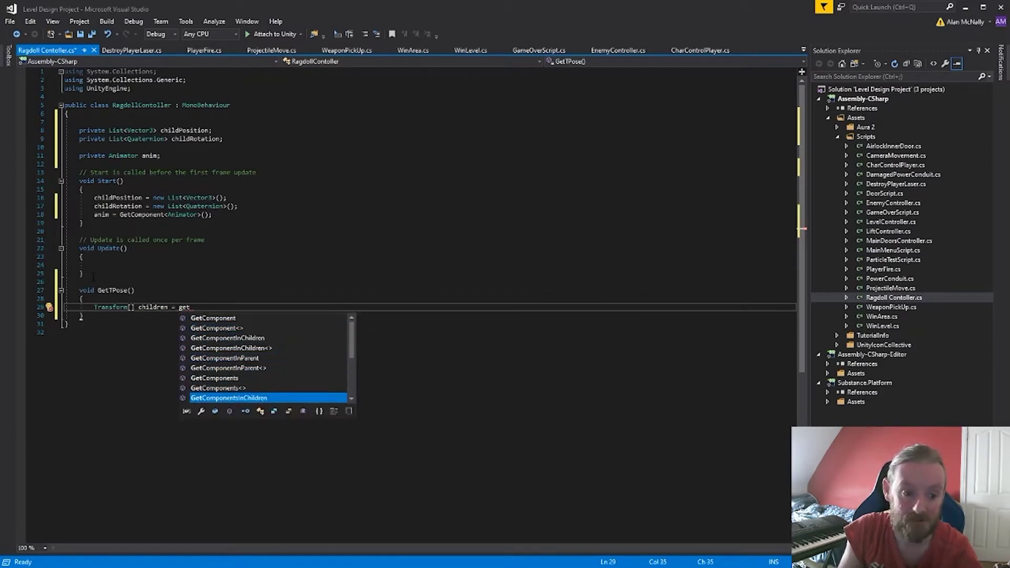
key(Tab)
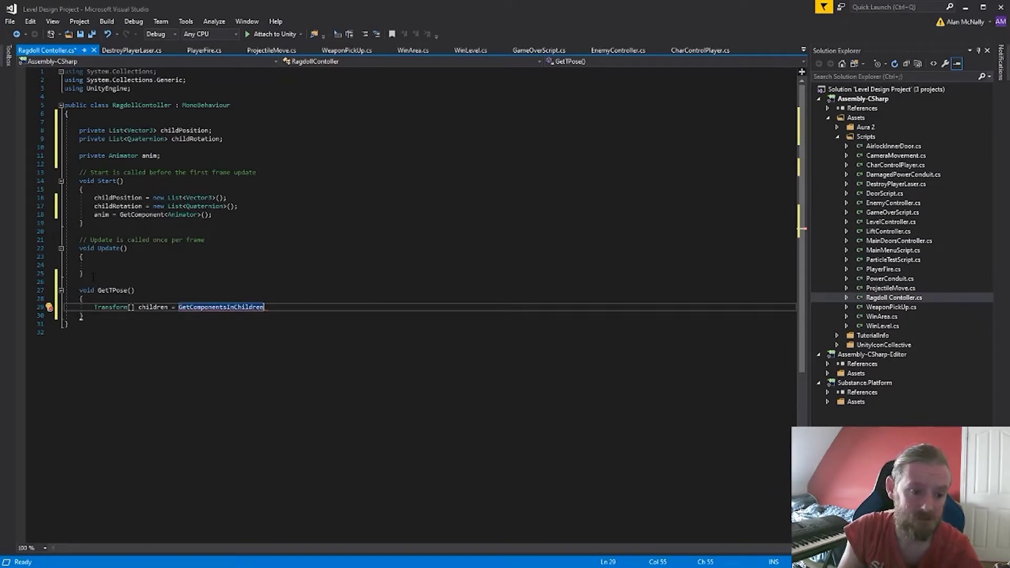
text(<Transform>)
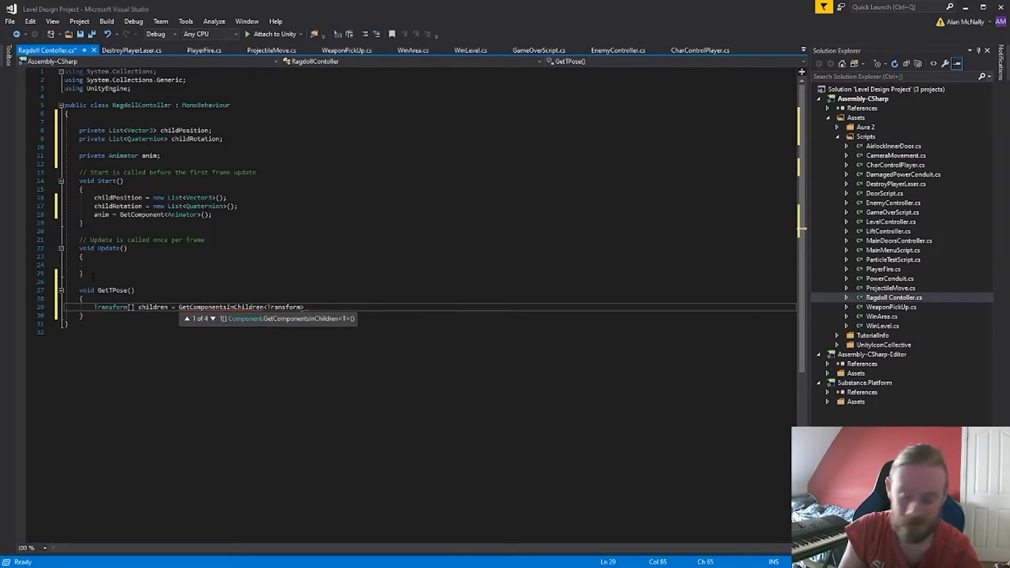
text(();)
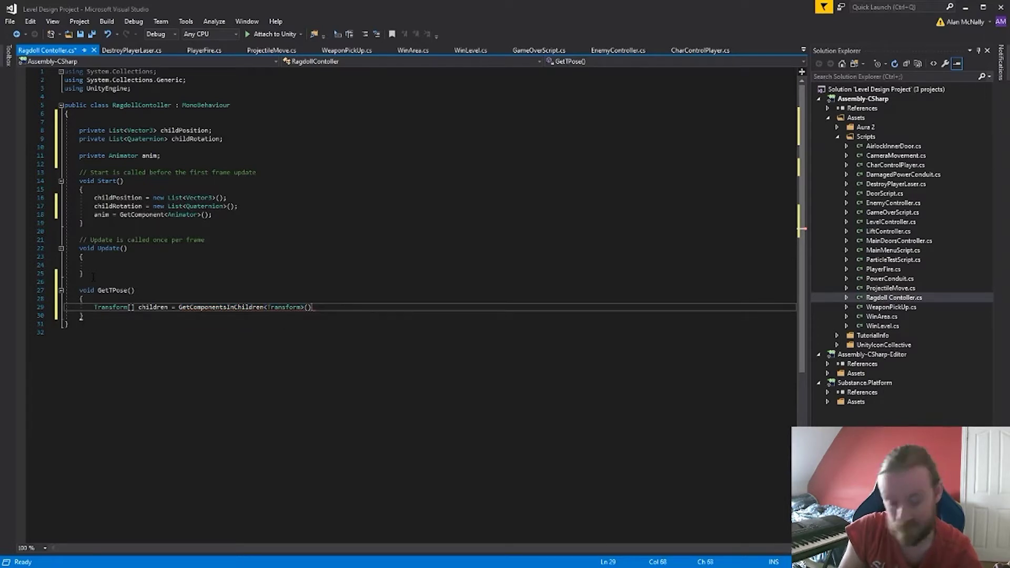
key(Return)
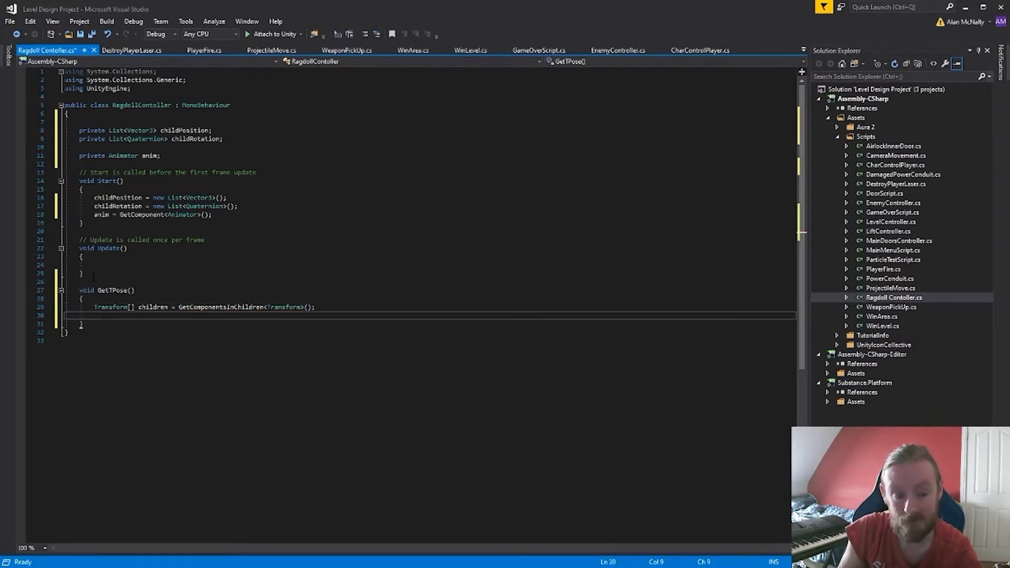
Step: Below the children array in GetTPose, add a foreach loop over var trans in children and open its body
text(foreach)
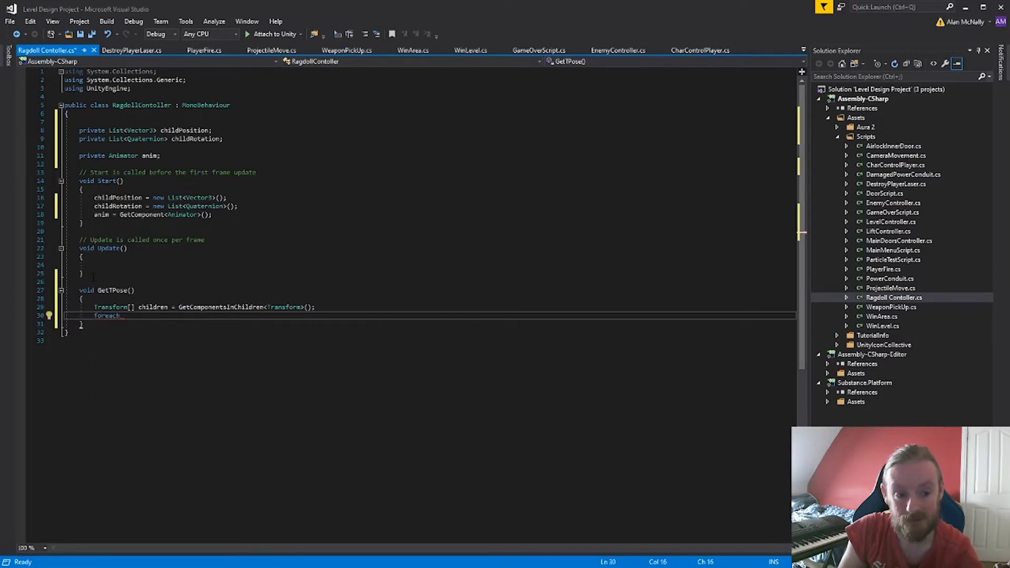
text(()
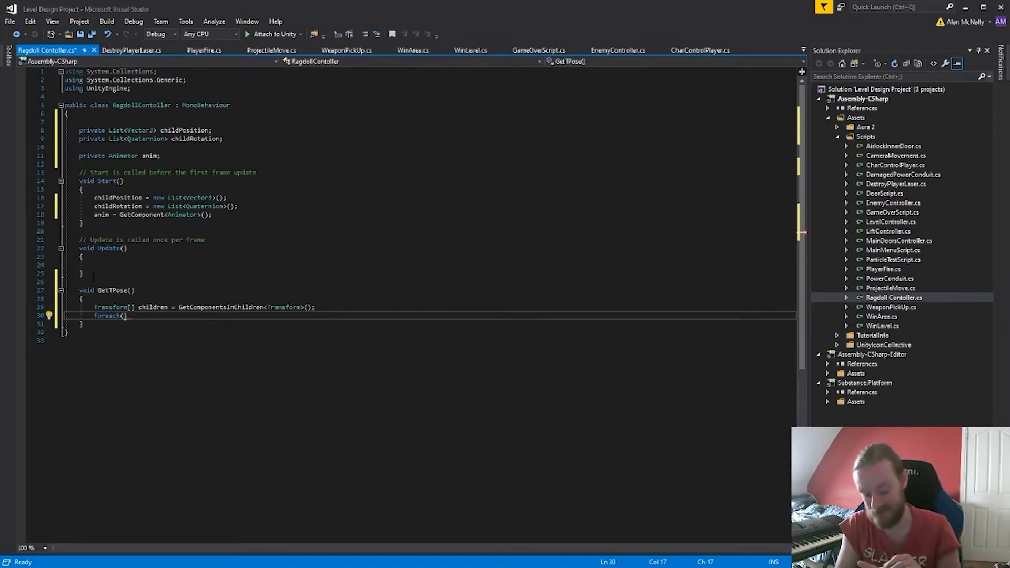
text(var)
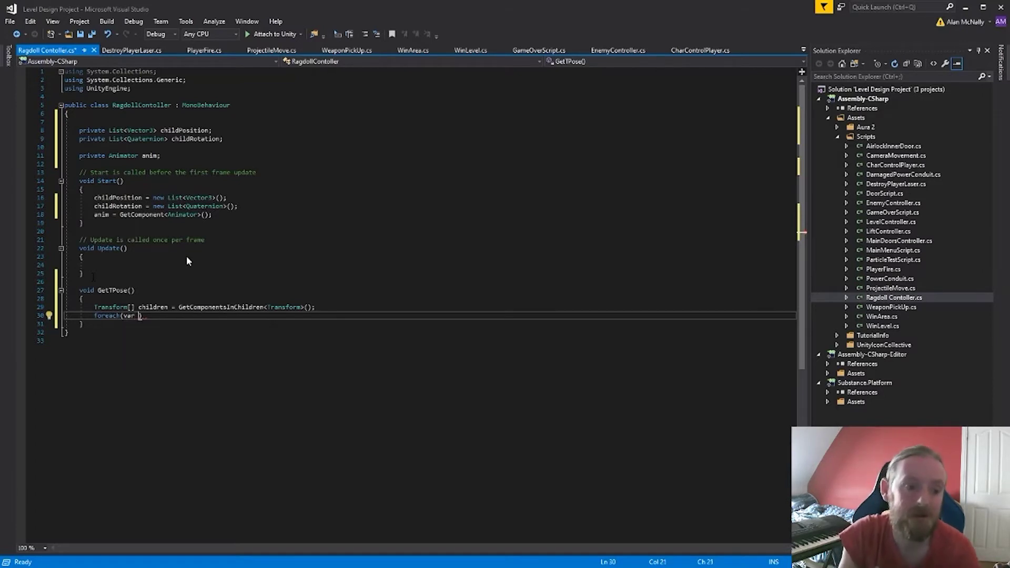
text( trans in )
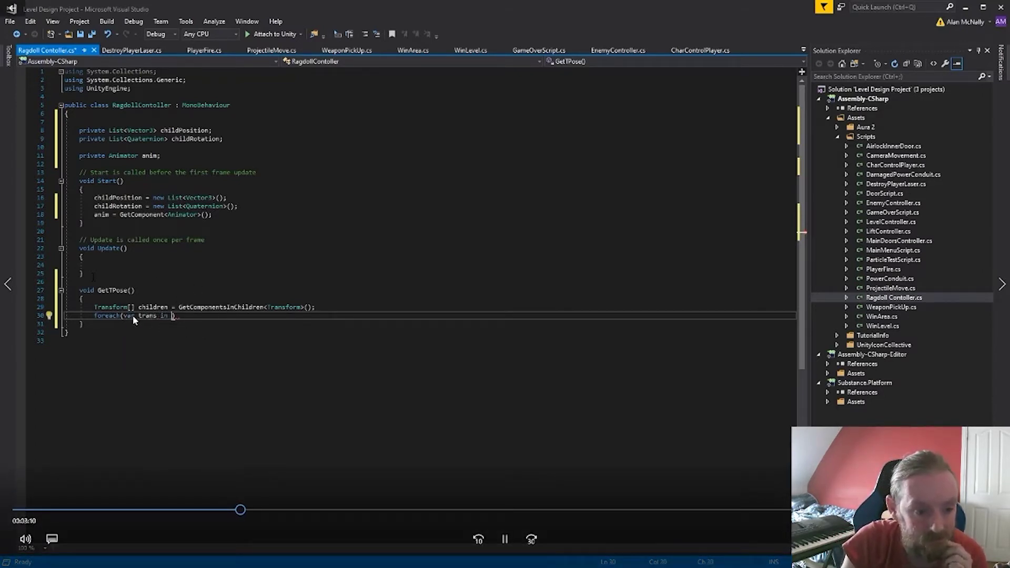
text(children)
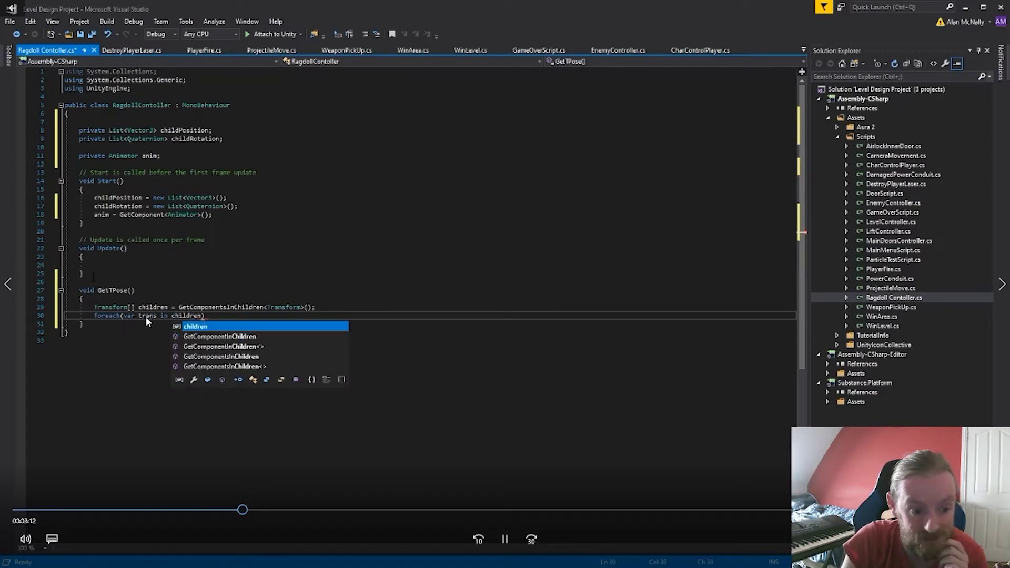
text())
key(Return)
text({)
key(Return)
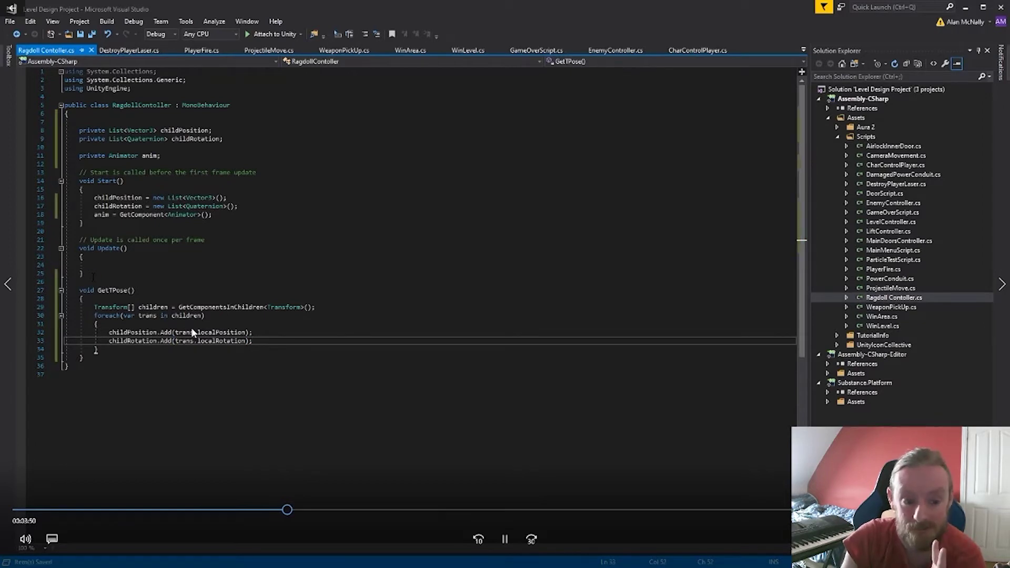
Step: In the RagdollOn method, choose GetComponentsInChildren as the call assigned to the Rigidbody[] bodies array
mouse_move(131, 316)
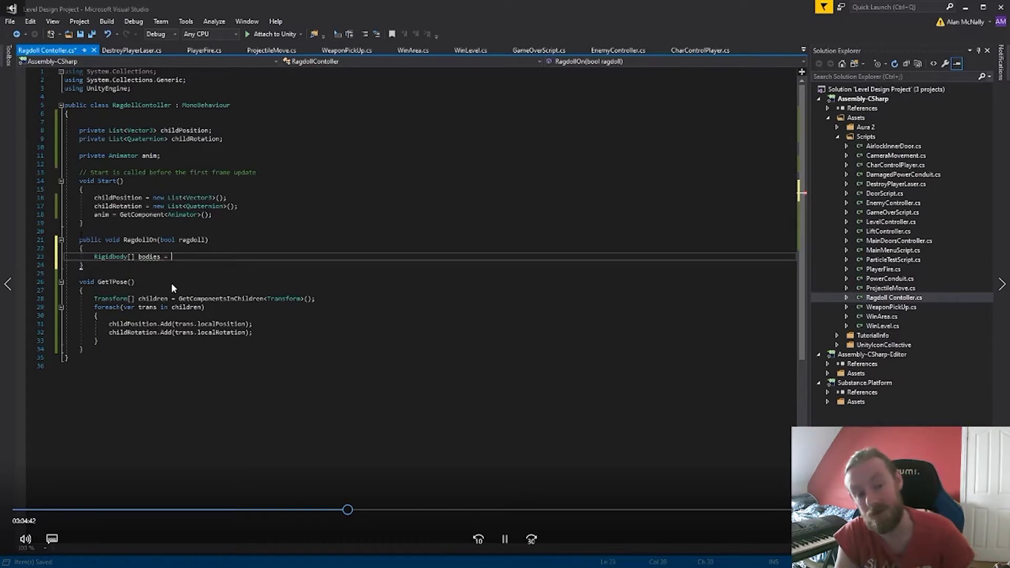
text(on)
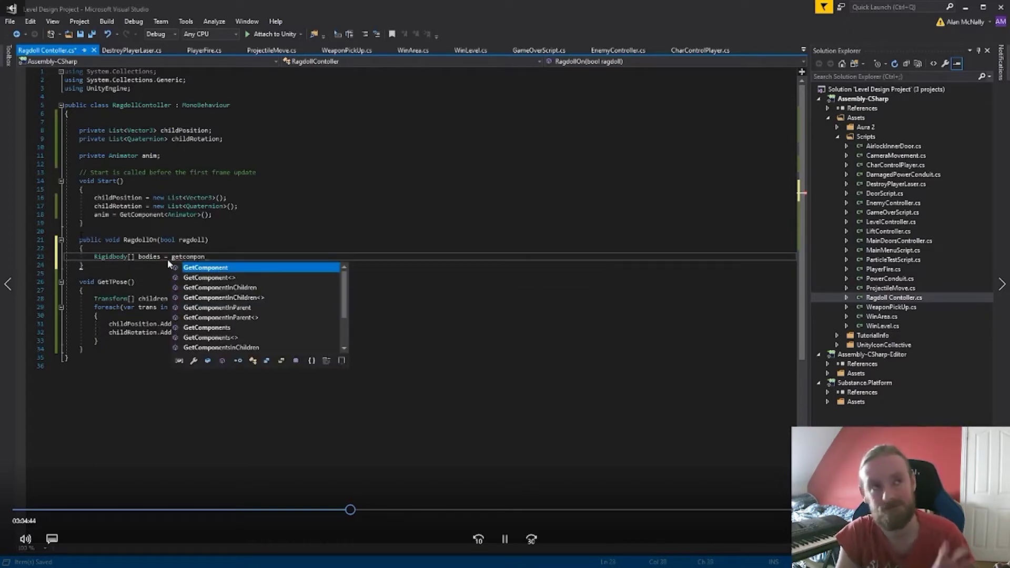
key(Down)
key(Down)
key(Down)
key(Down)
key(Down)
key(Down)
key(Down)
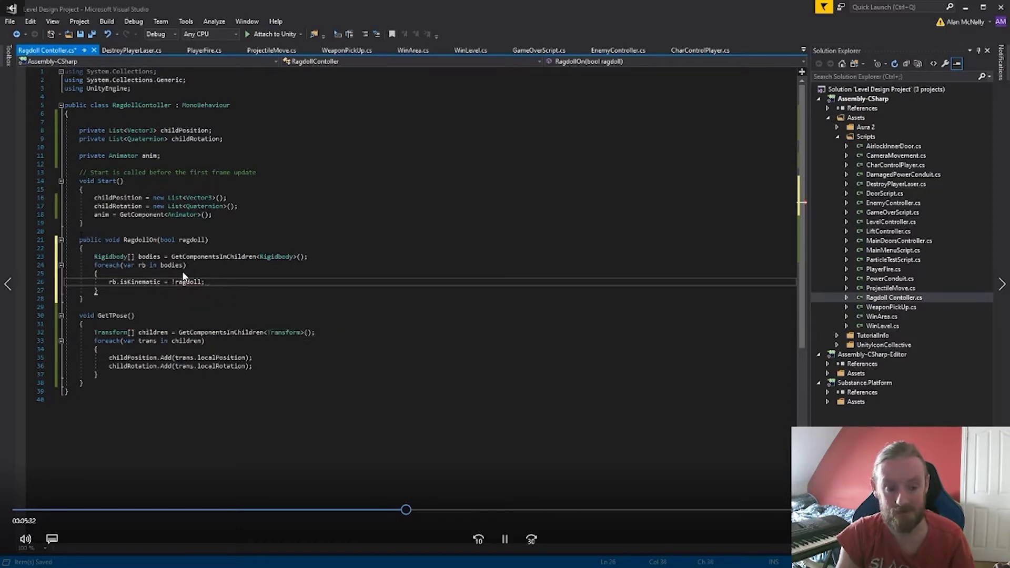
click(505, 540)
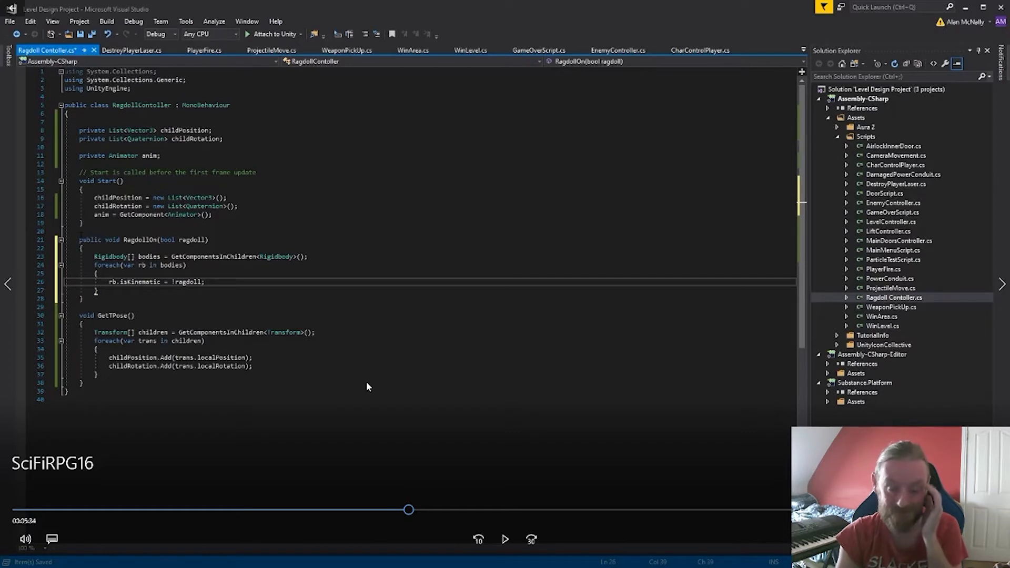
click(505, 539)
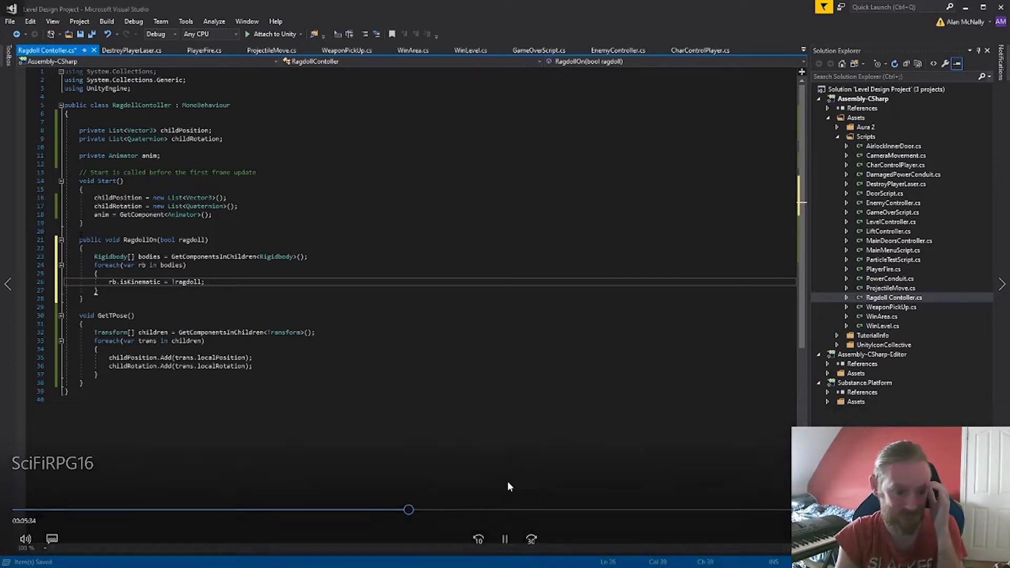
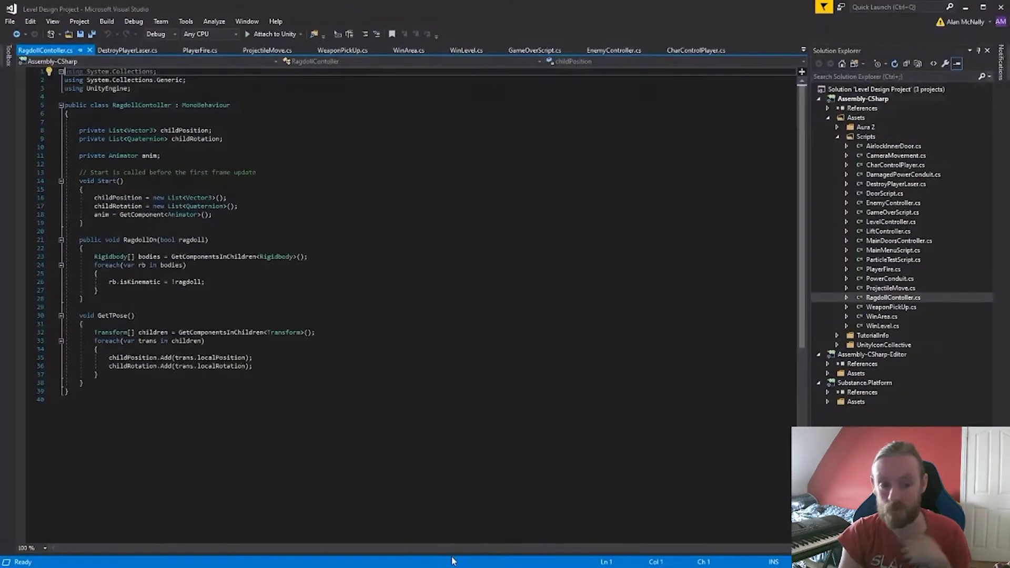
mouse_move(492, 314)
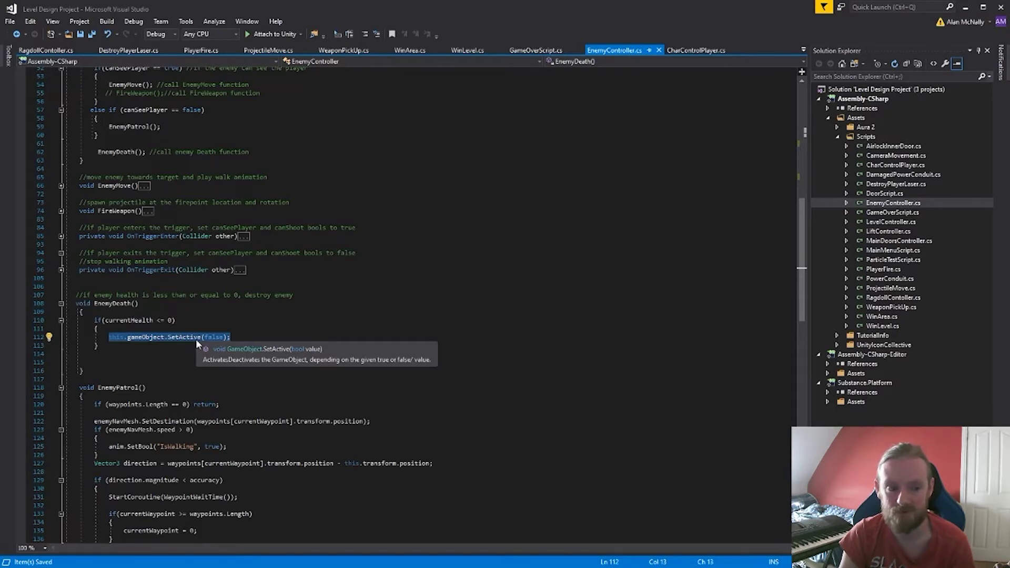
mouse_move(250, 555)
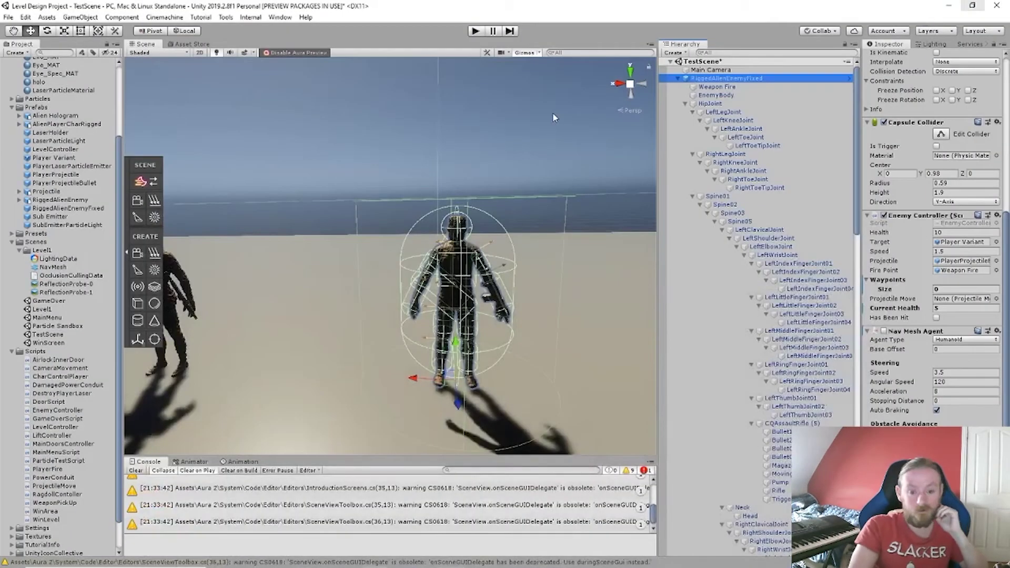
Step: Check the RiggedAlienEnemyFixed object's components, clear the Console, and run the test scene in Play mode
right_drag(531, 243, 421, 316)
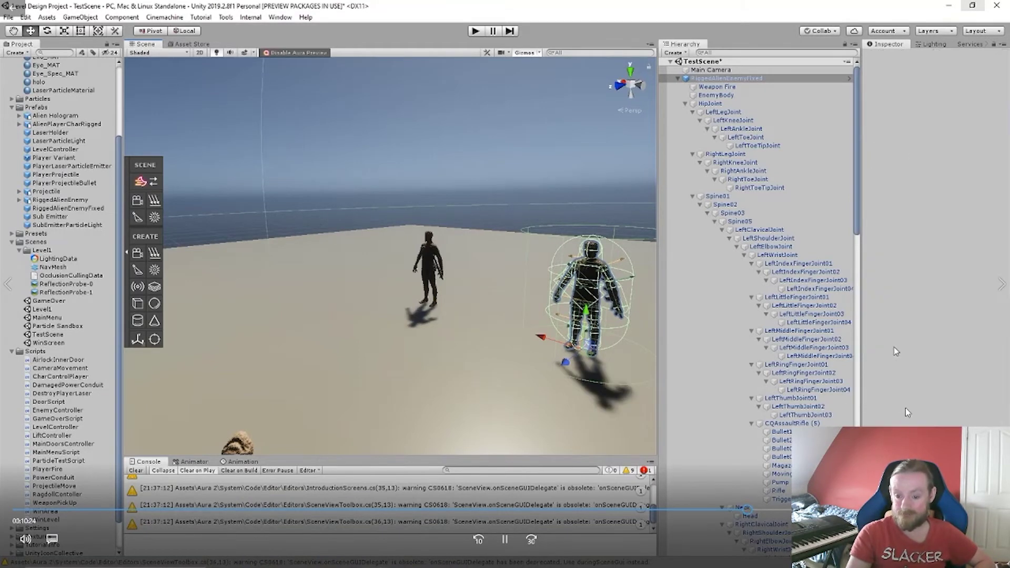
scroll(894, 319, down, 5)
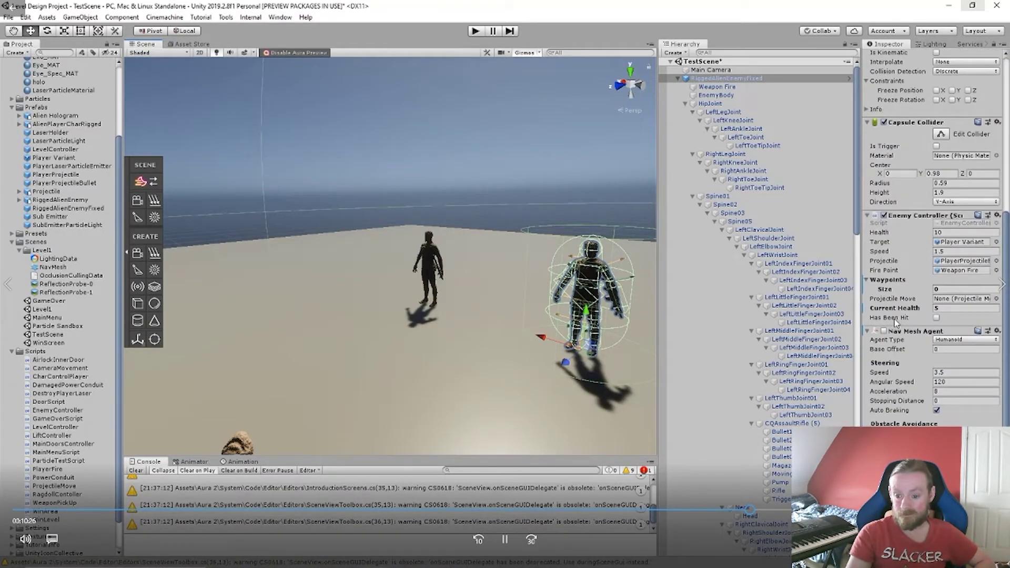
scroll(894, 319, up, 5)
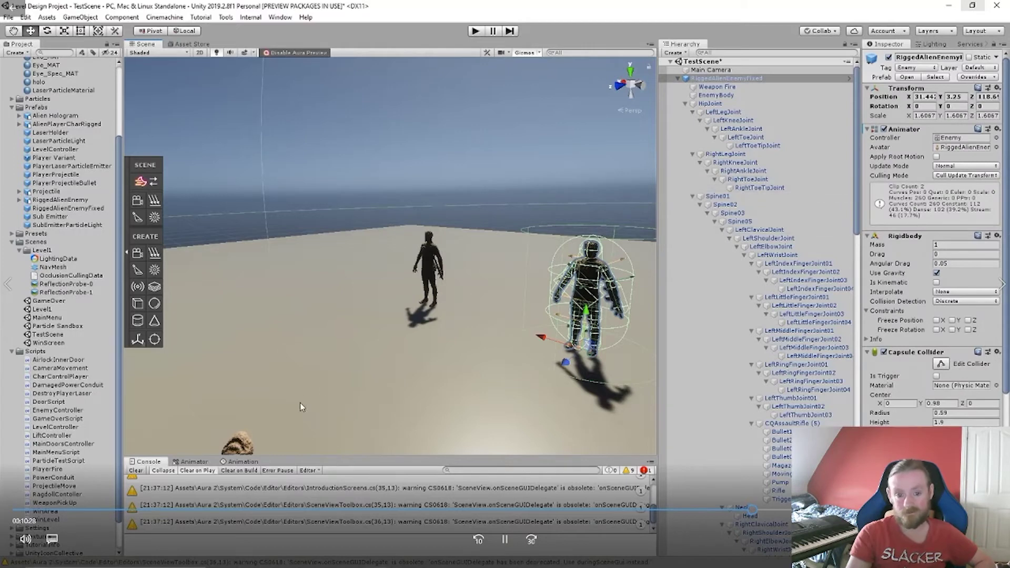
click(136, 470)
right_drag(314, 349, 267, 341)
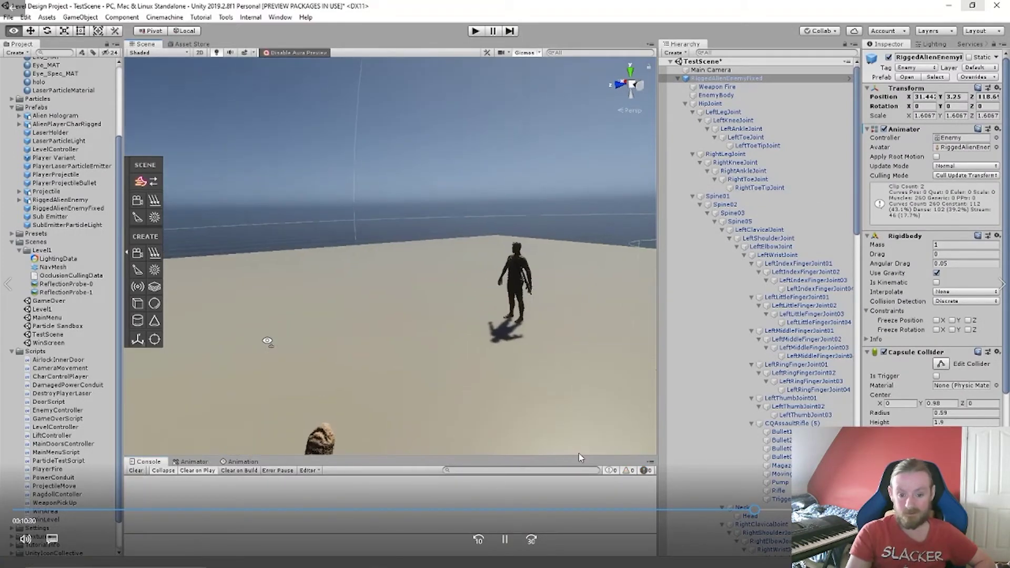
right_drag(579, 457, 546, 397)
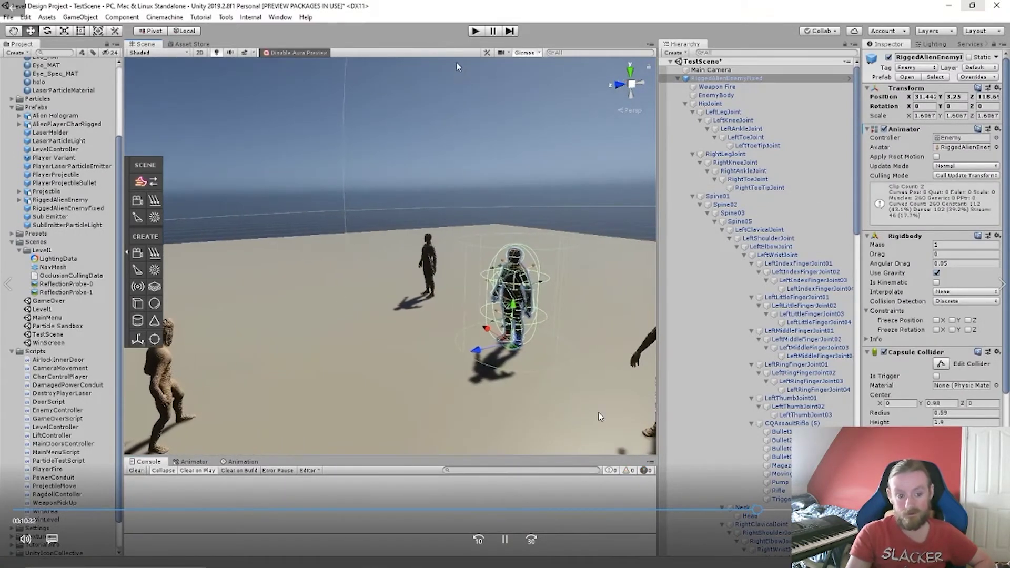
click(475, 31)
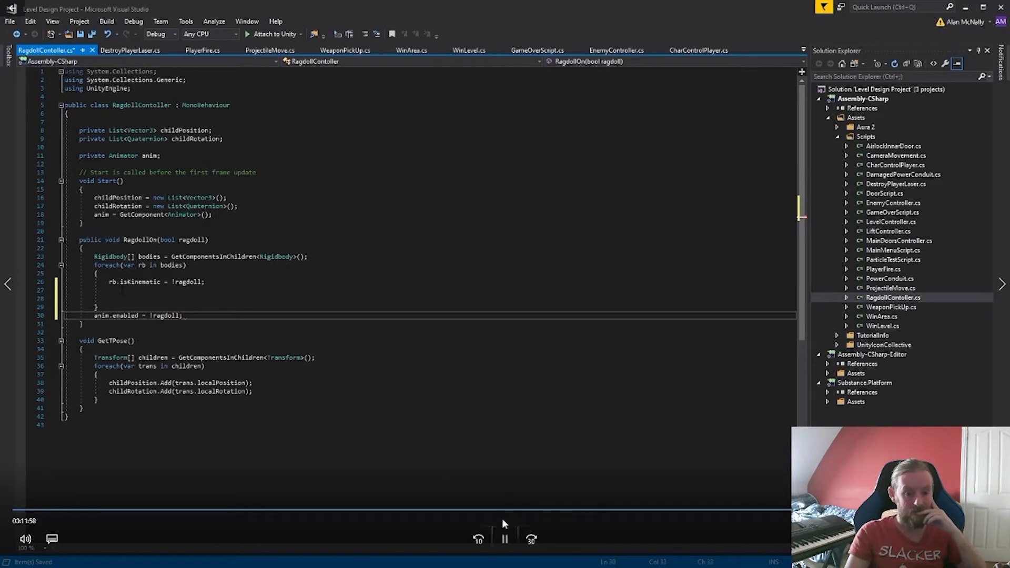
click(504, 539)
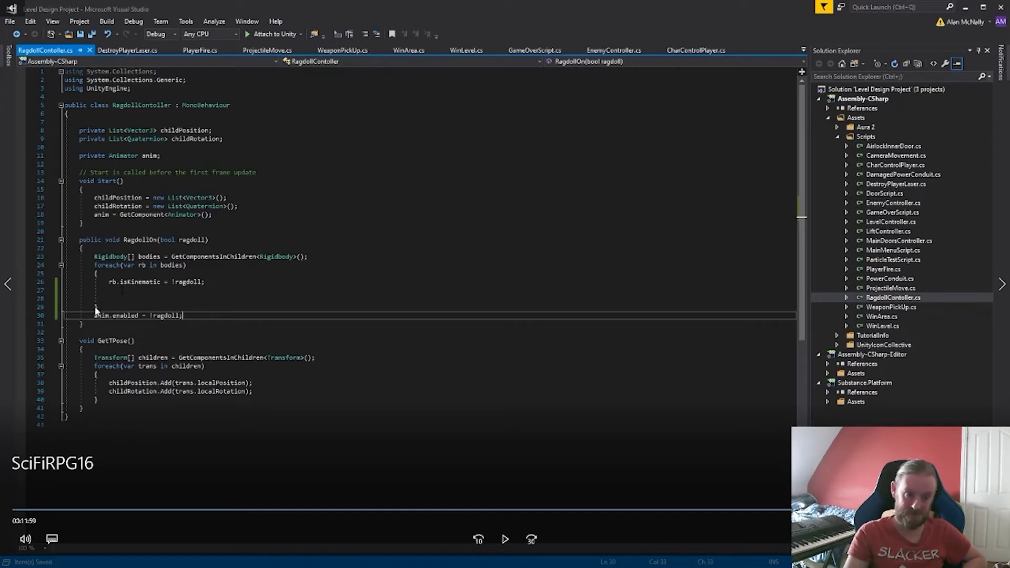
click(505, 539)
mouse_move(720, 468)
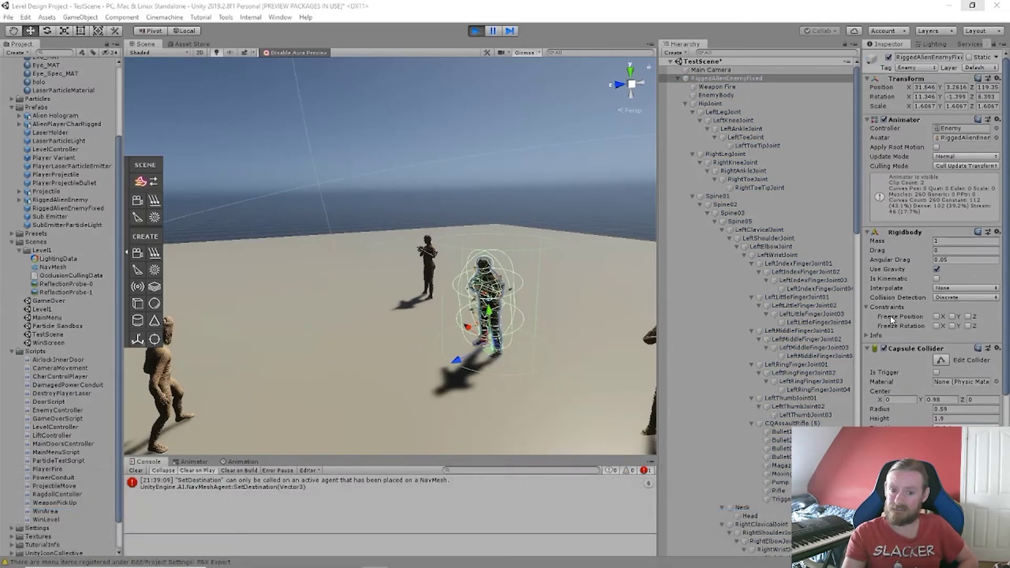
mouse_move(502, 323)
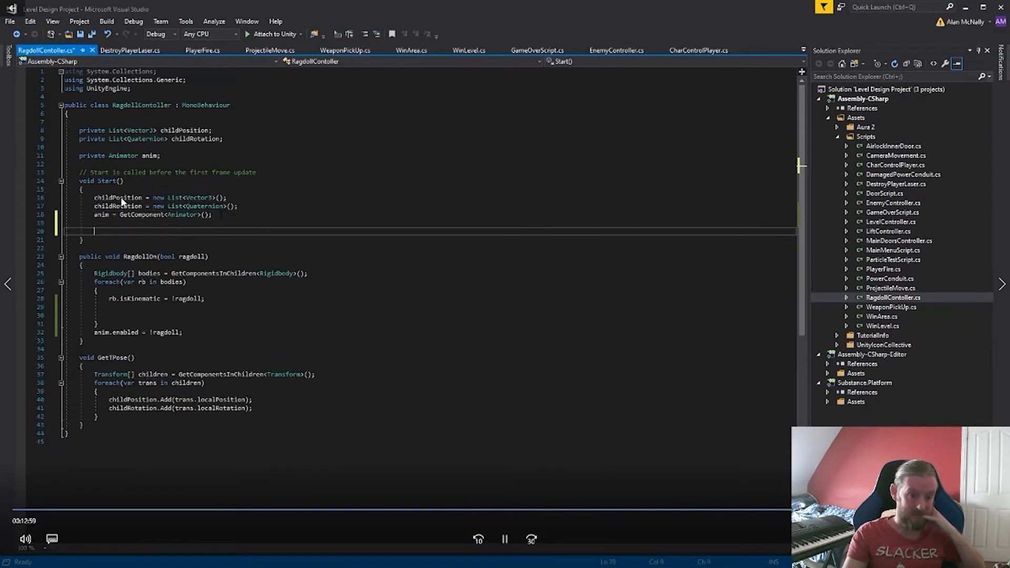
Step: Call RagdollOn(false); at the end of the Start method, save the RagdollContoller script, and switch back to Unity
key(Tab)
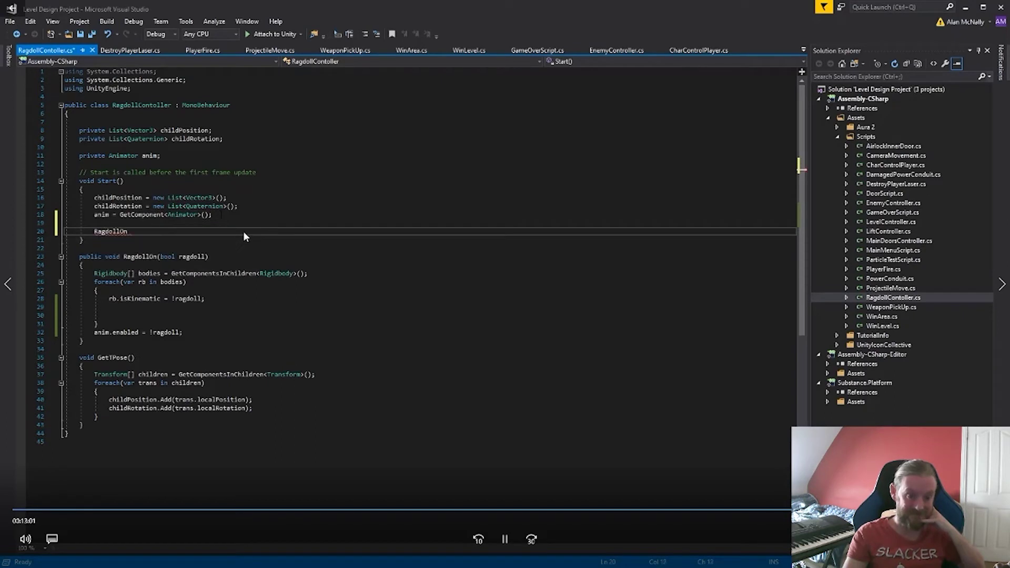
text((false))
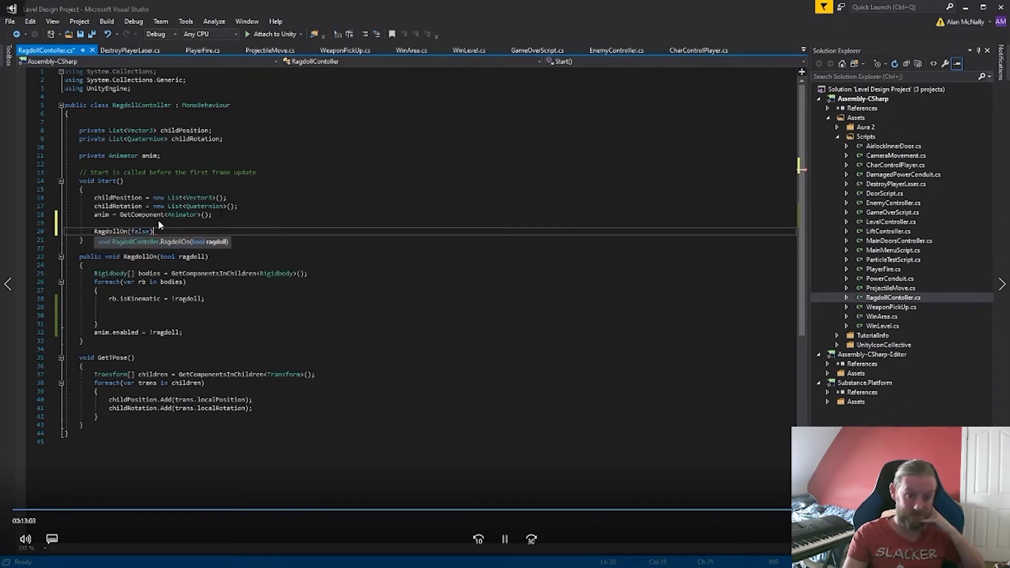
text(;)
key(ctrl+s)
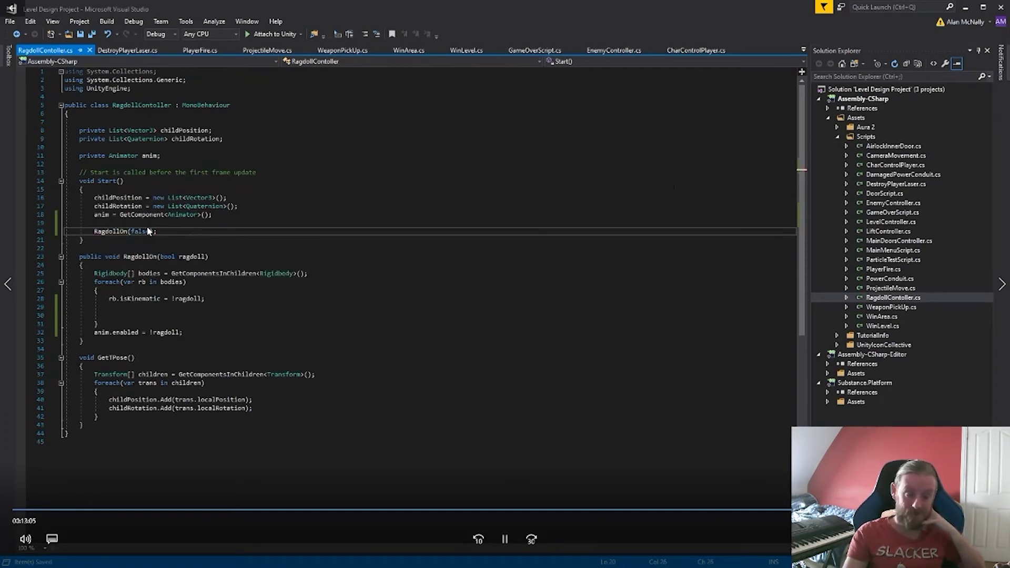
key(alt+Tab)
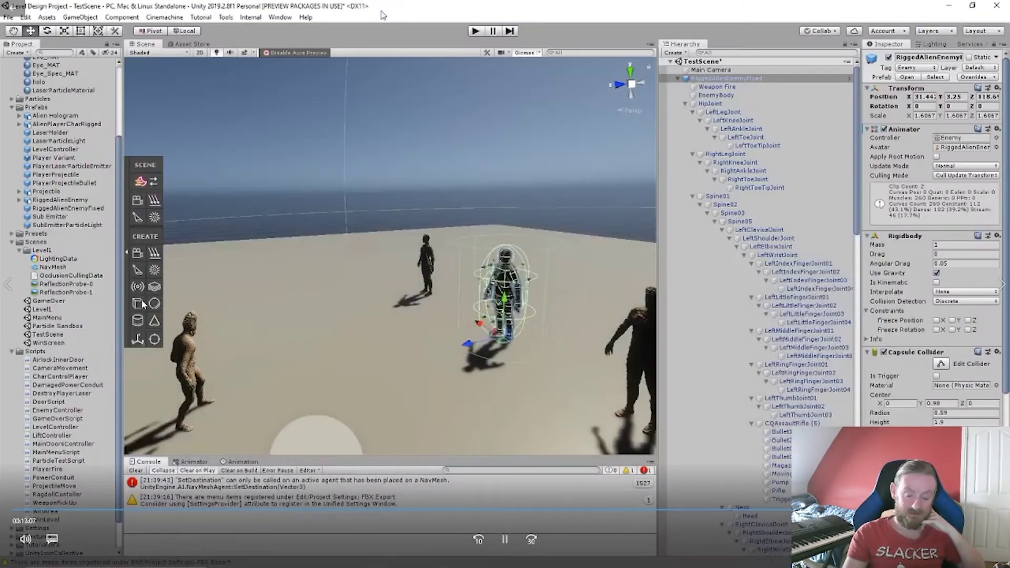
Step: Run the test scene in Play mode, and move on to the next recorded clip
click(475, 30)
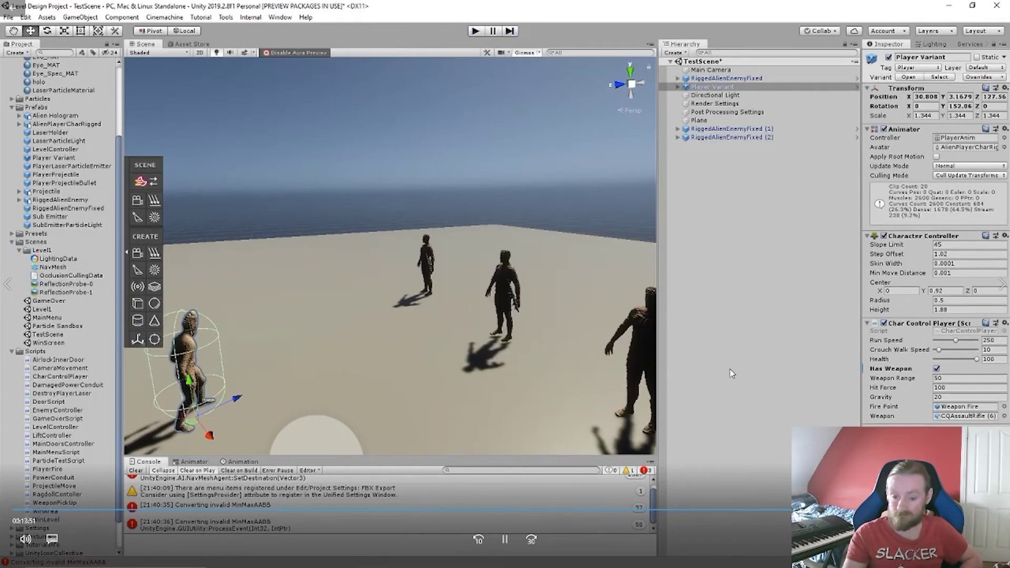
click(1002, 285)
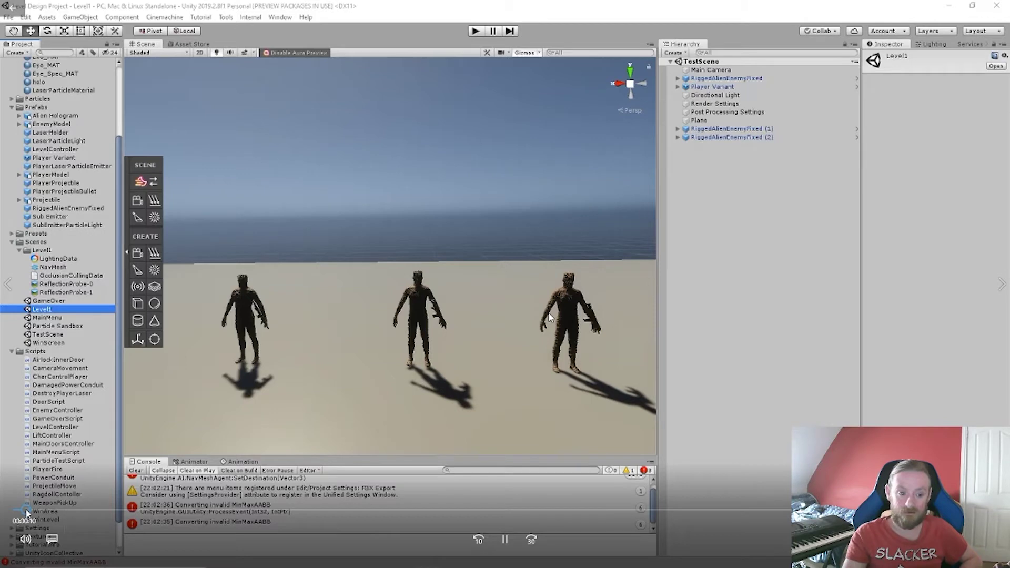
Step: Skim the recorded clip from opening Level1 through assigning waypoints in the enemies' Enemy Controller components
drag(29, 513, 31, 514)
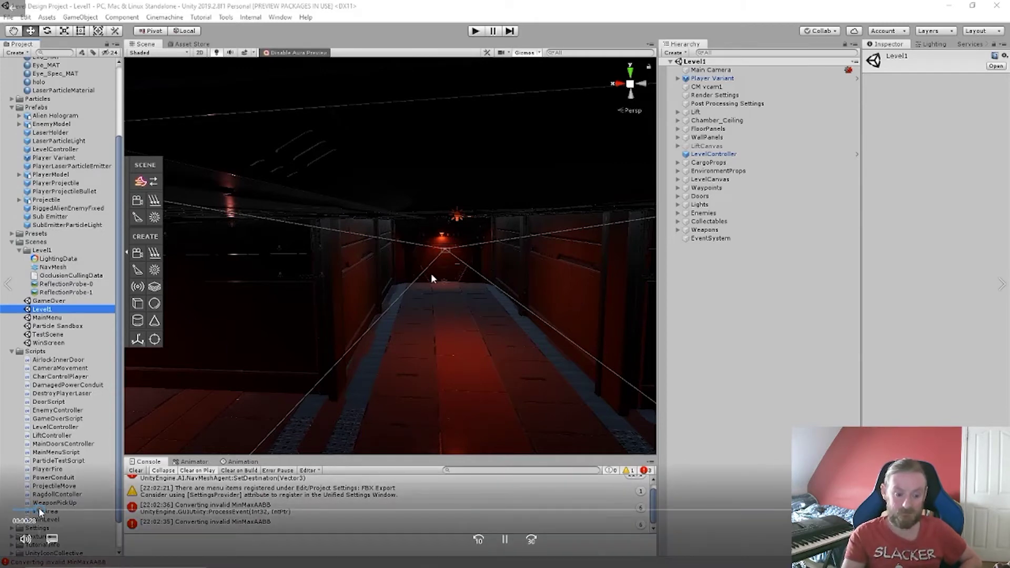
drag(48, 512, 64, 513)
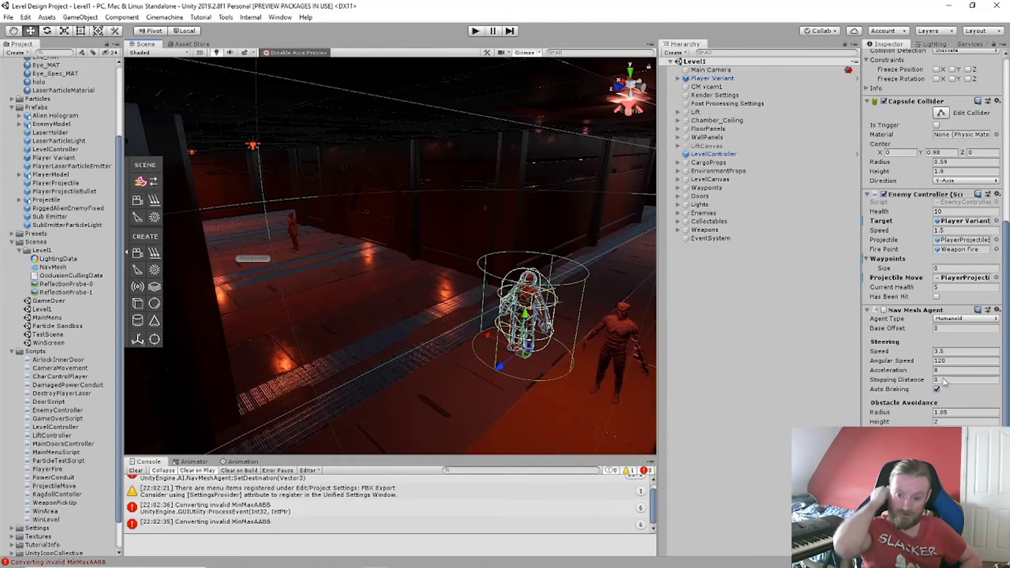
mouse_move(822, 346)
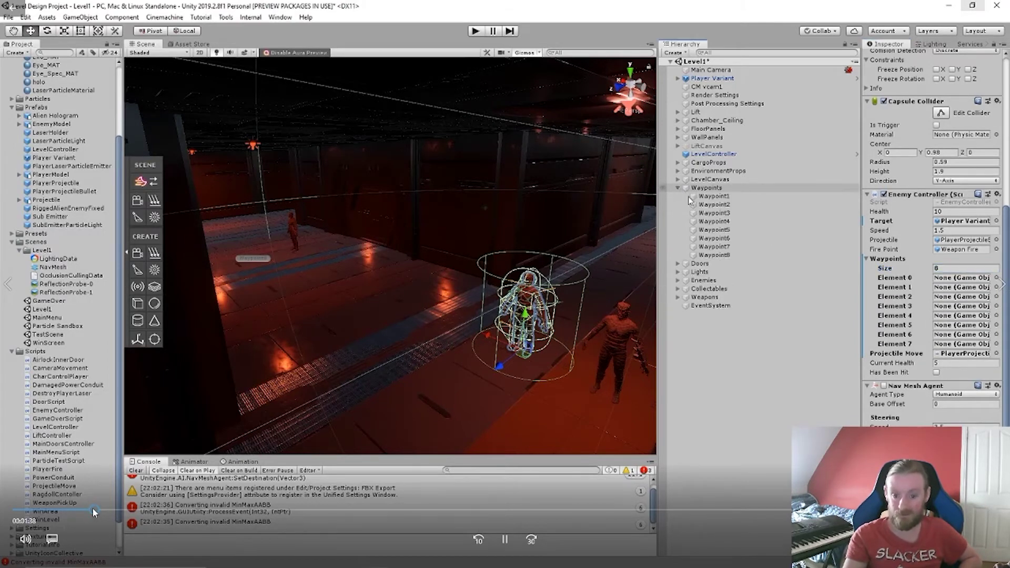
drag(94, 511, 219, 525)
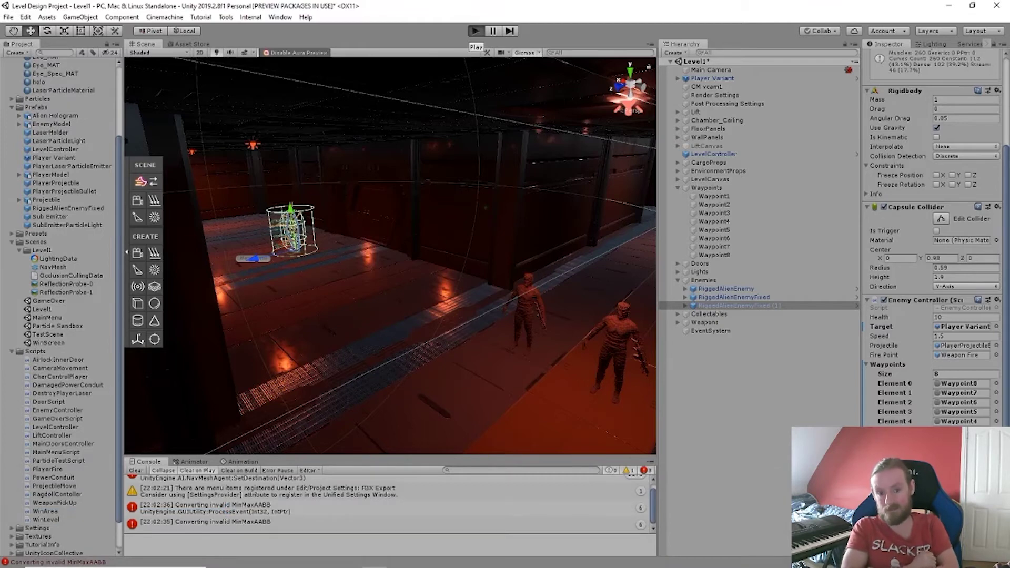
mouse_move(447, 500)
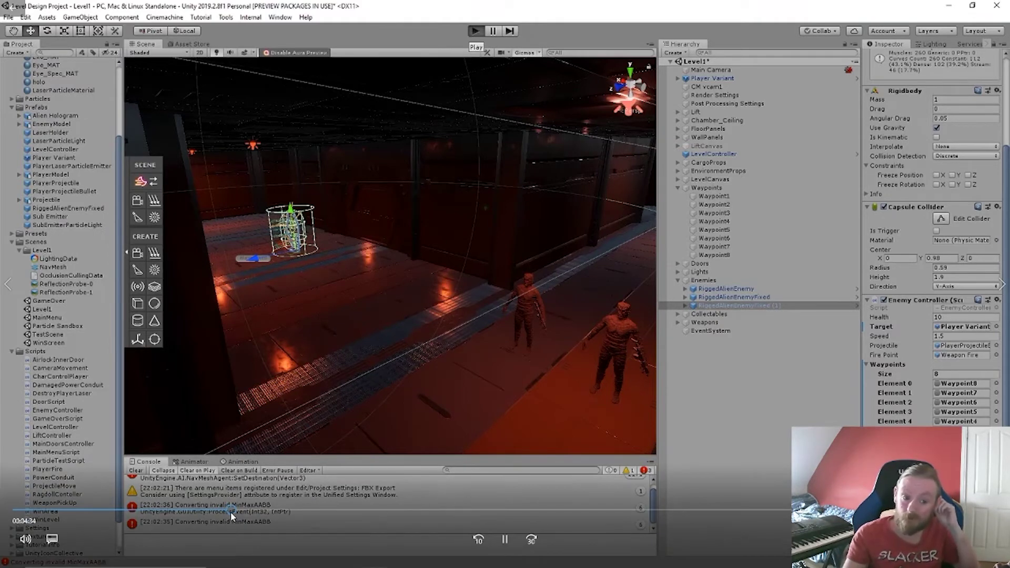
Step: Skip forward through the recorded Level1 play test to the edit of the EnemyDeath method in EnemyController
drag(235, 511, 307, 515)
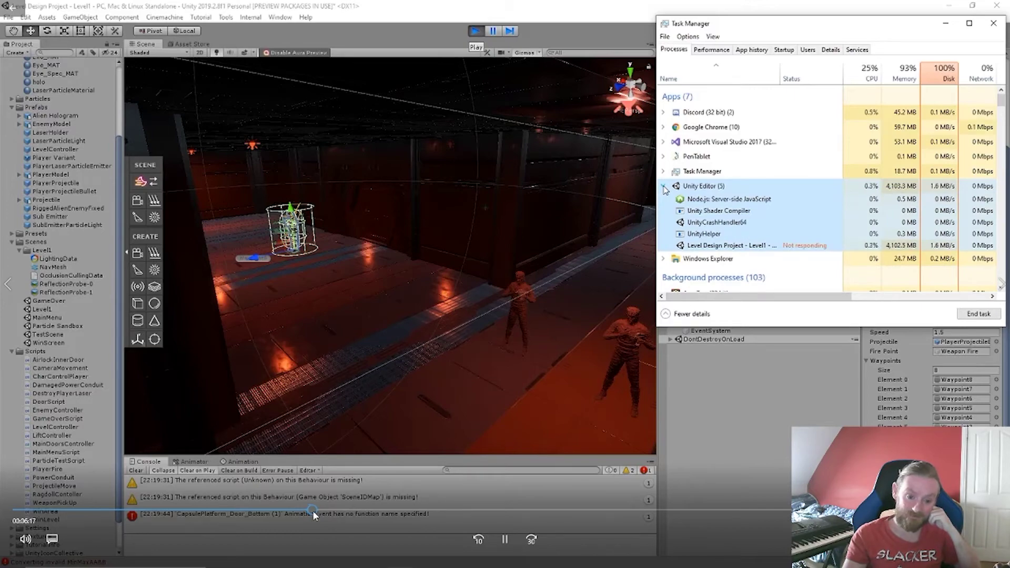
click(323, 510)
drag(324, 512, 370, 506)
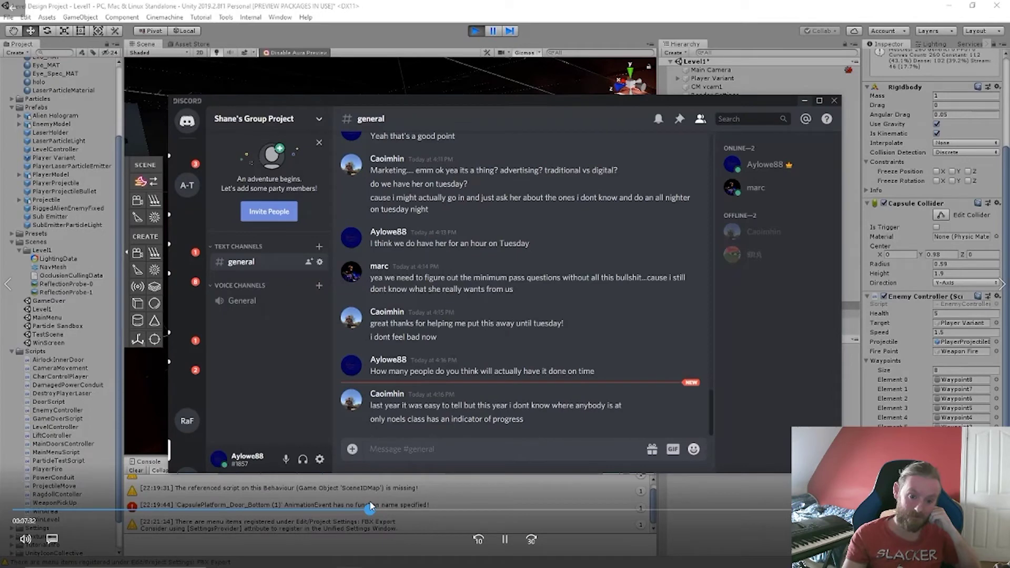
mouse_move(356, 504)
mouse_down()
mouse_move(337, 504)
mouse_move(374, 499)
mouse_up()
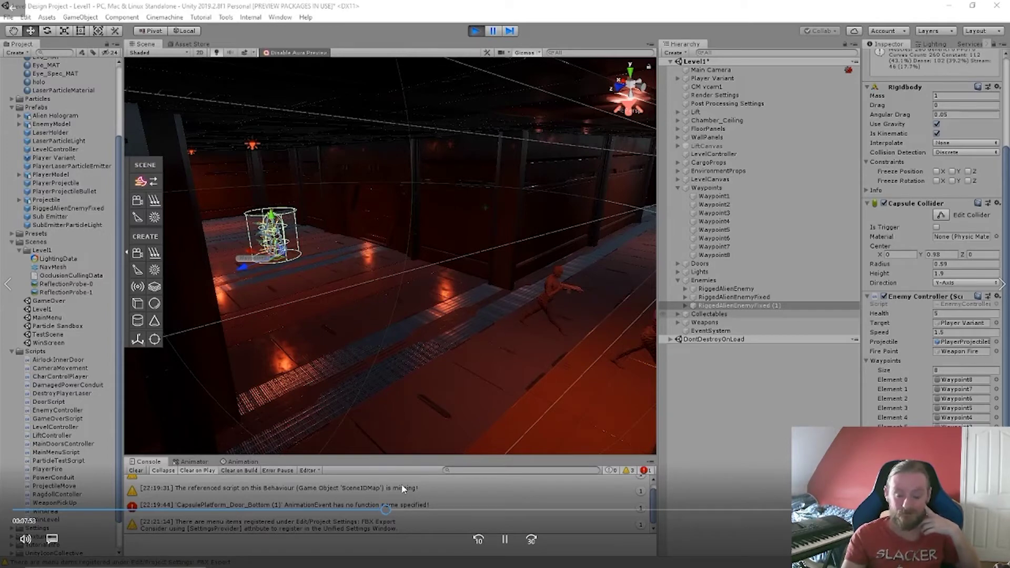
drag(390, 511, 400, 510)
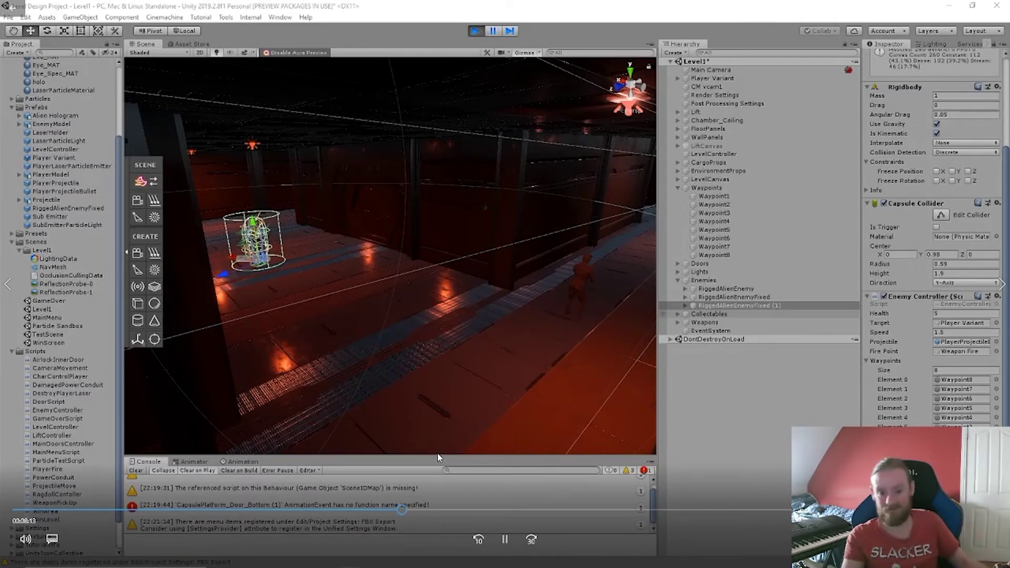
drag(402, 513, 411, 510)
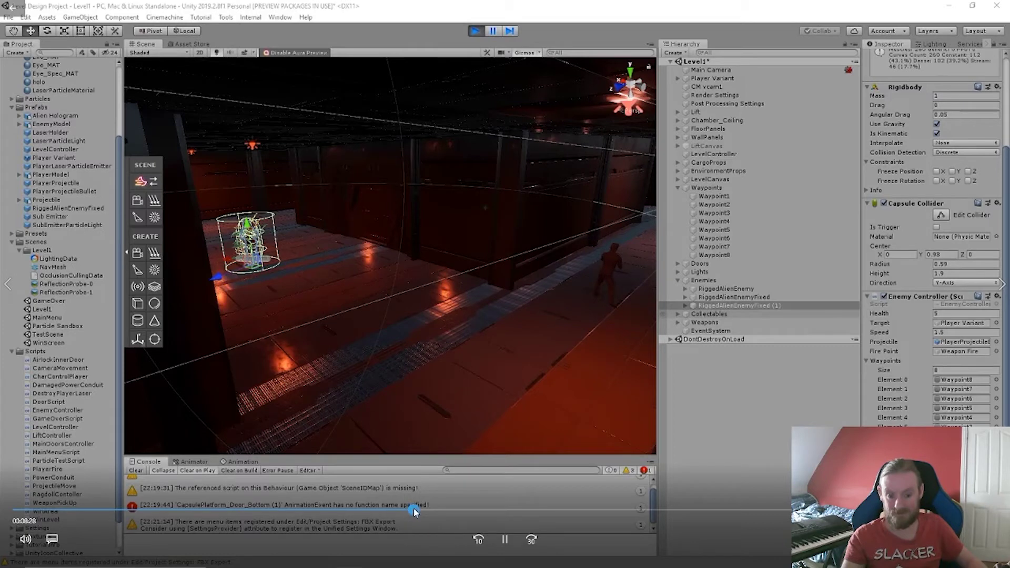
drag(420, 513, 442, 515)
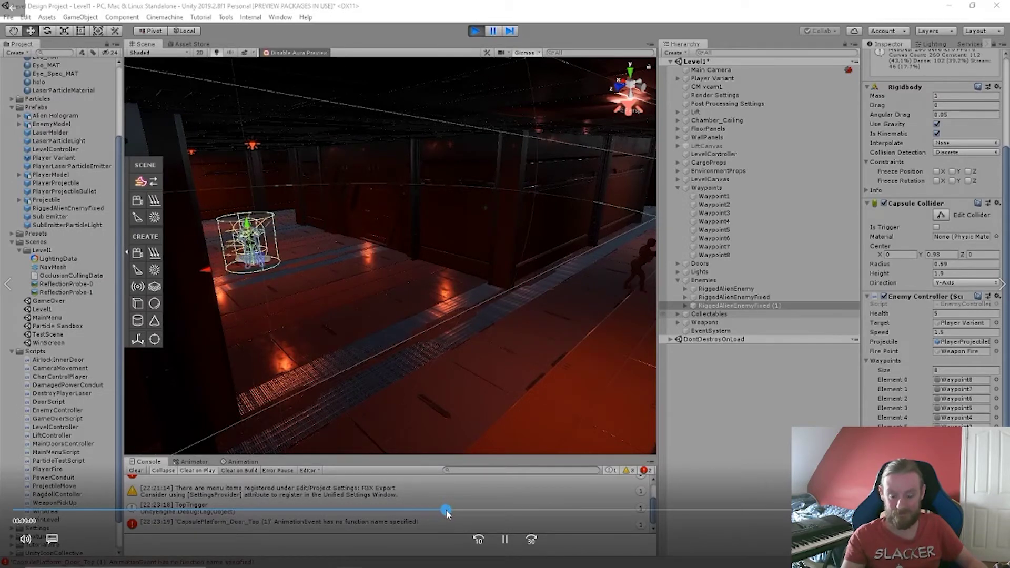
drag(446, 512, 472, 512)
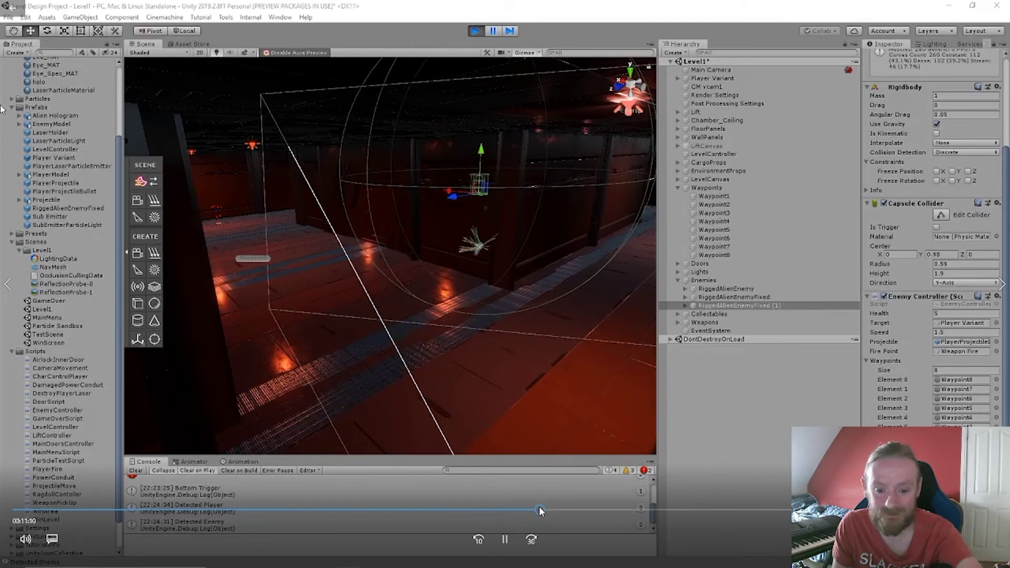
click(543, 510)
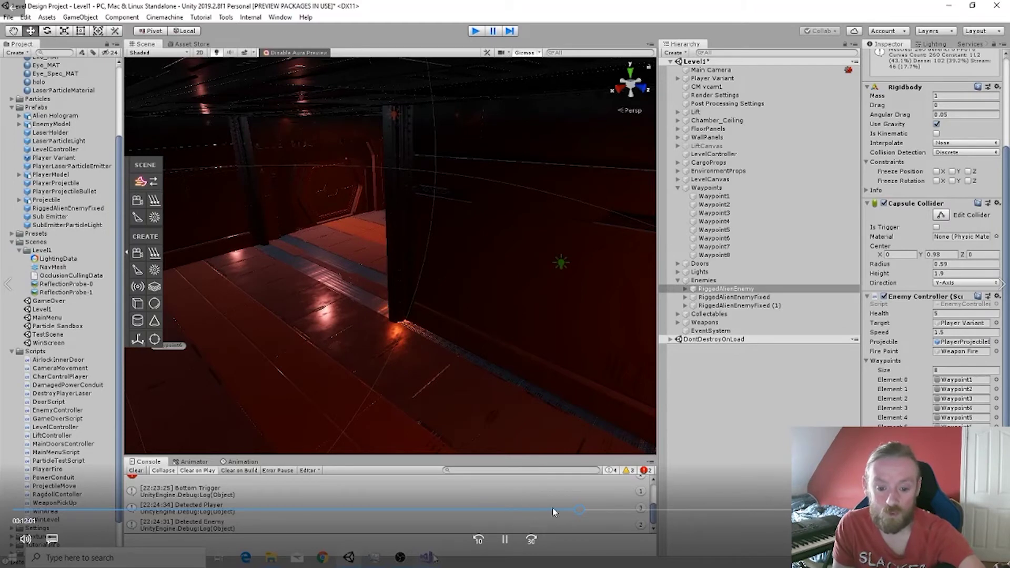
click(587, 510)
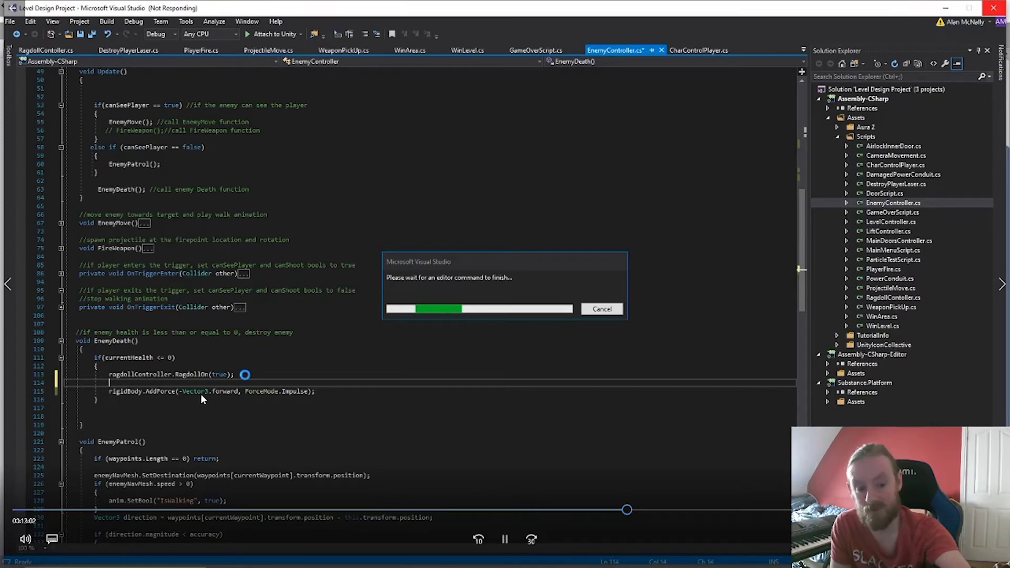
Step: Begin a statement with "na" below ragdollController.RagdollOn(true); in EnemyDeath, and skip the clip ahead to the Level1 play test
text(na)
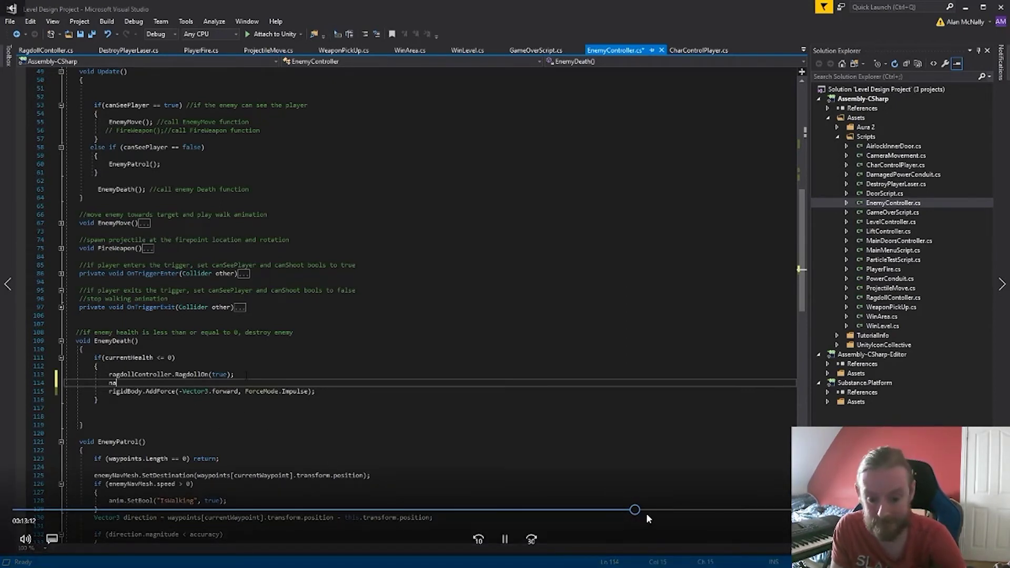
drag(634, 512, 647, 512)
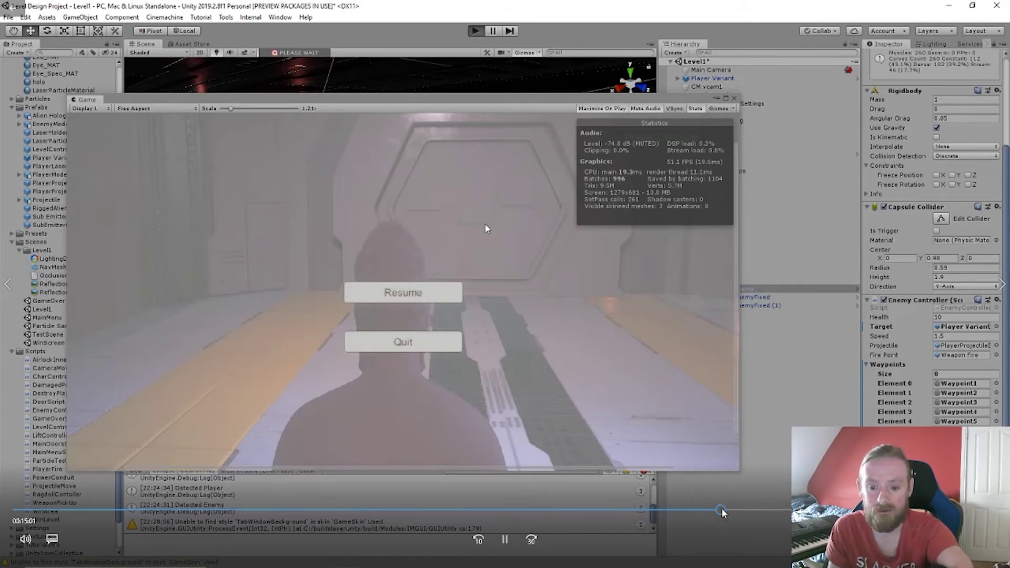
click(723, 510)
drag(724, 513, 862, 513)
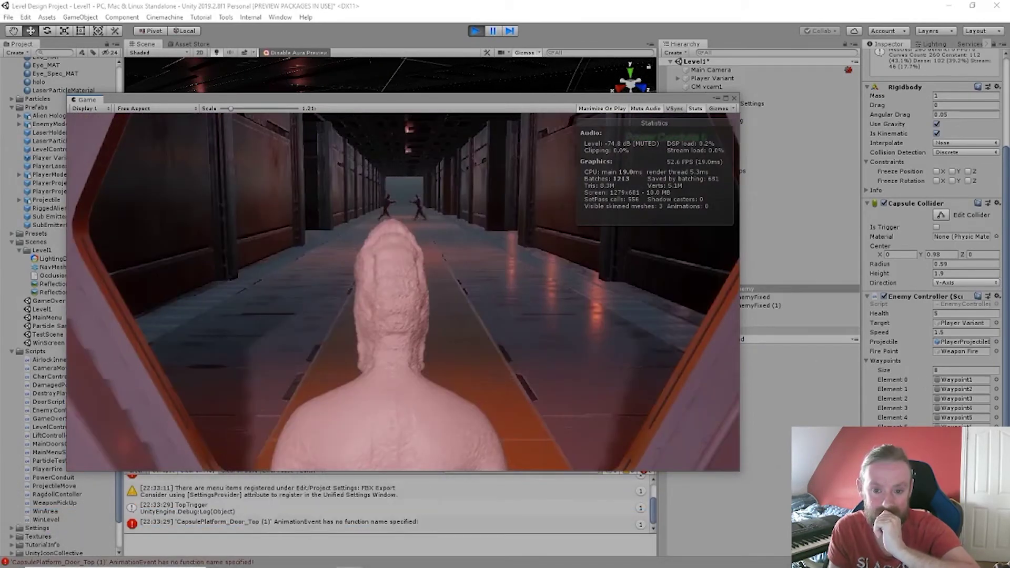
Step: In the running Level1 game, walk the player along the corridor to the fallen enemies and on past them
mouse_move(638, 147)
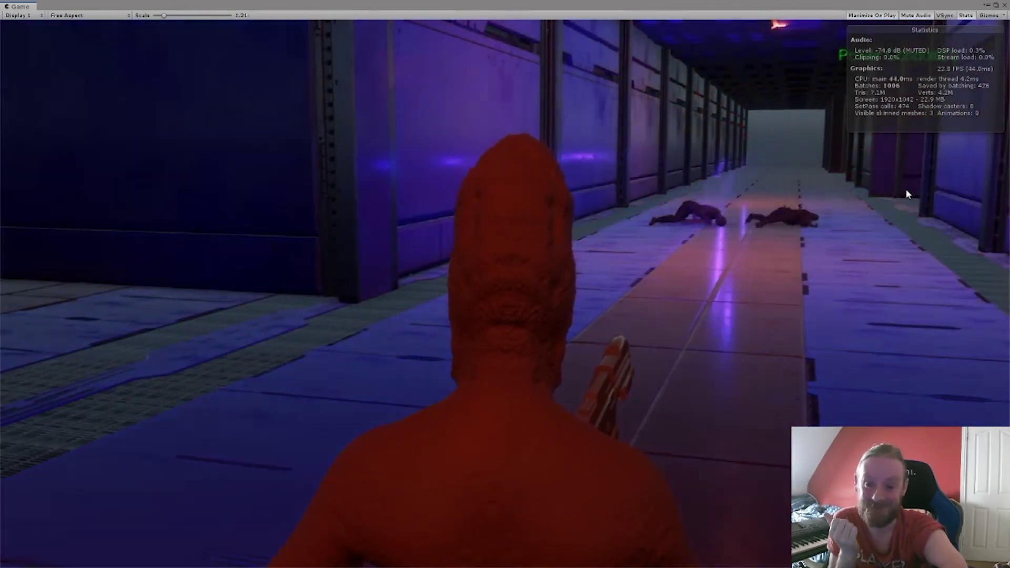
key(w)
key(w)
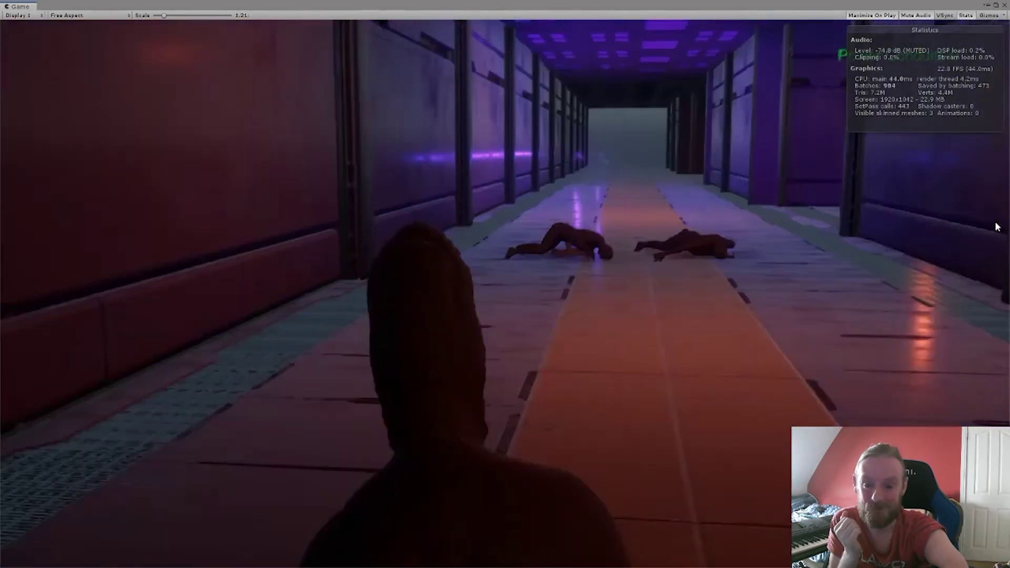
key(w)
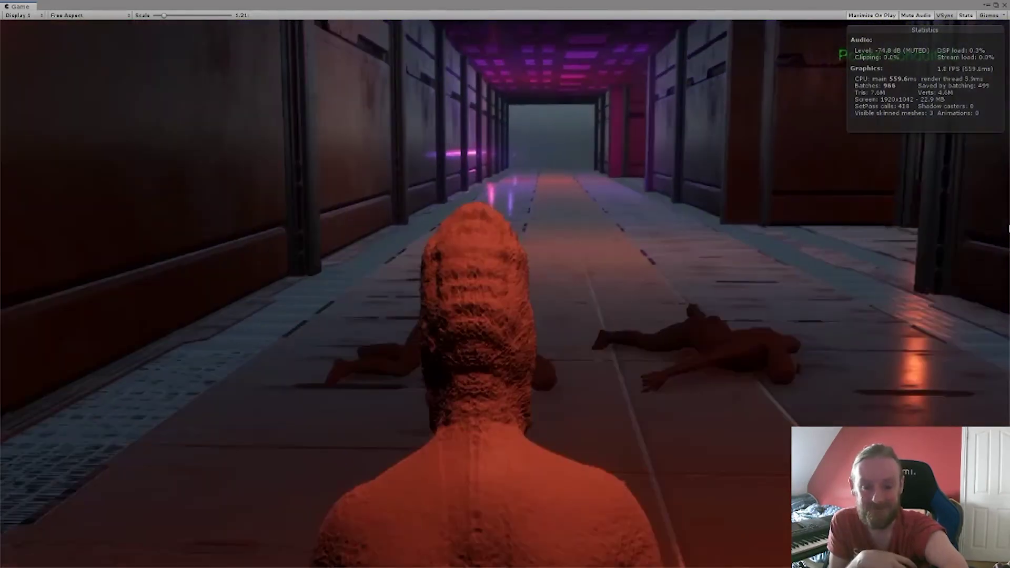
key(w)
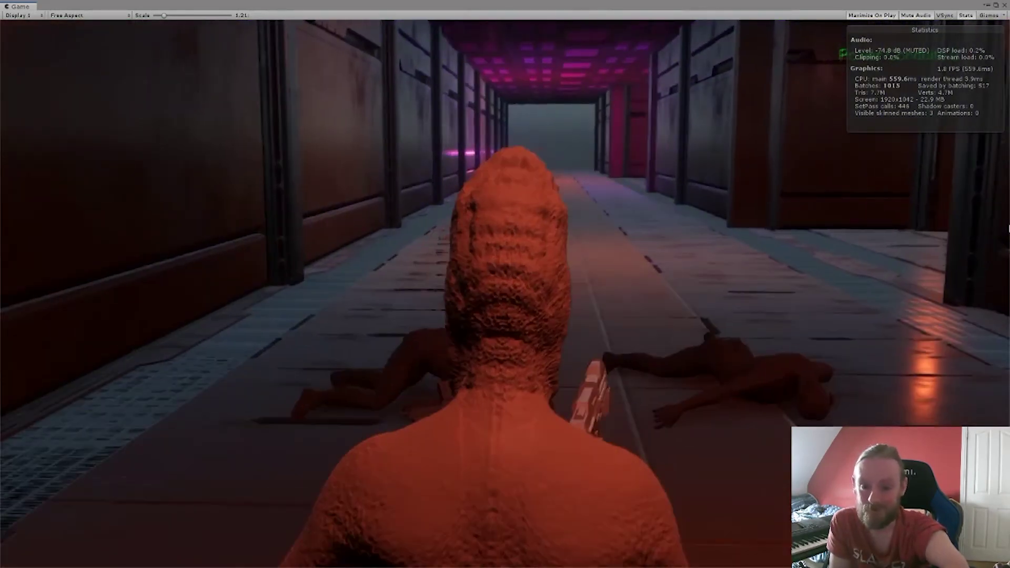
key(w)
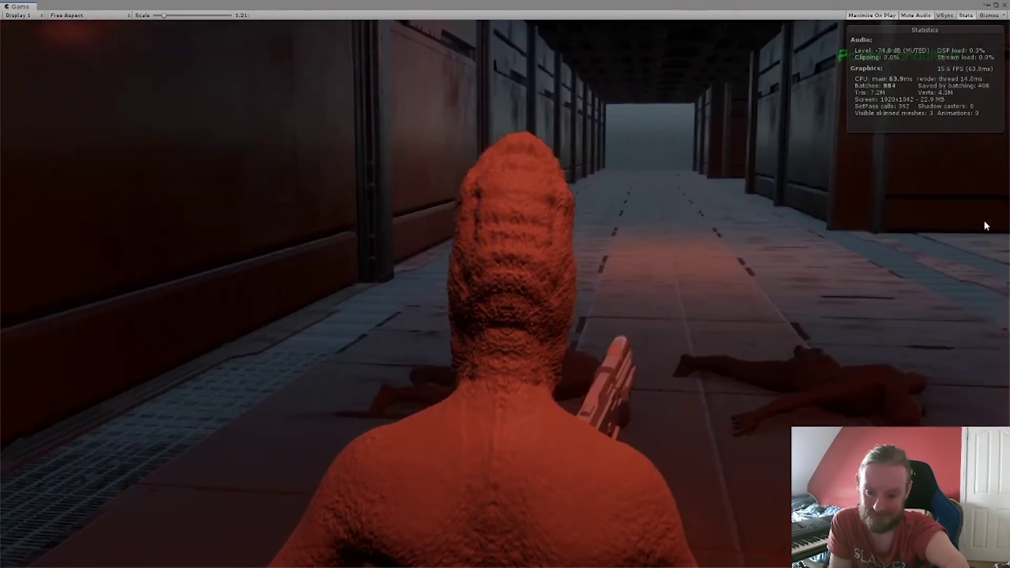
key(w)
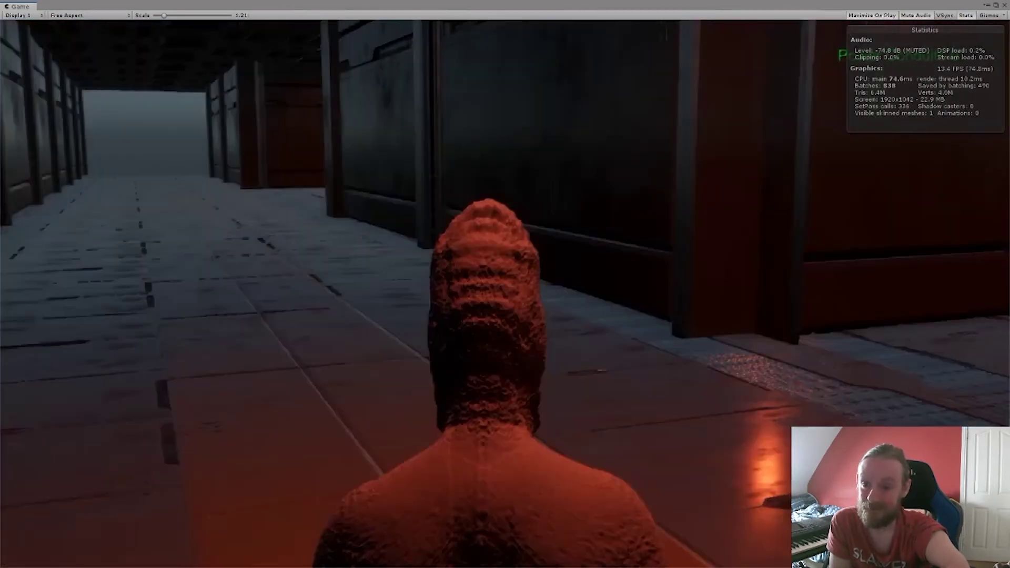
key(1)
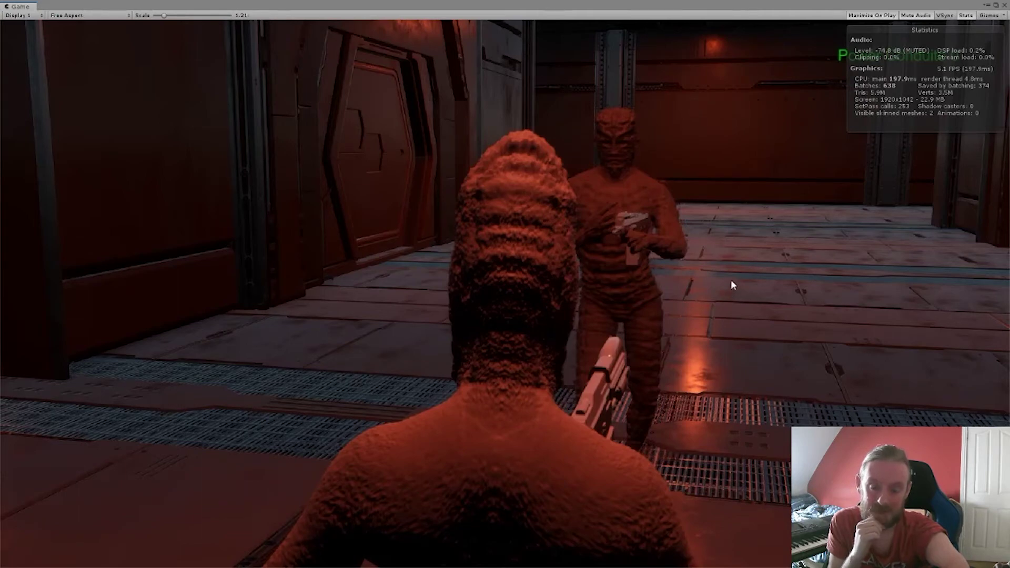
Step: Increase the Occlusion value on the PBR Master node of the Dissolve shader graph
mouse_move(921, 399)
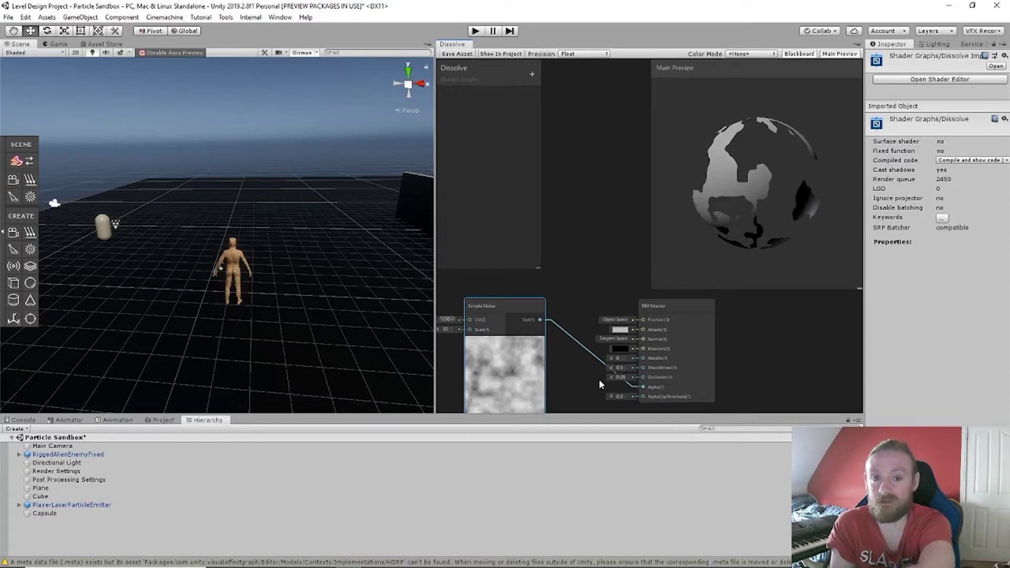
drag(600, 380, 608, 380)
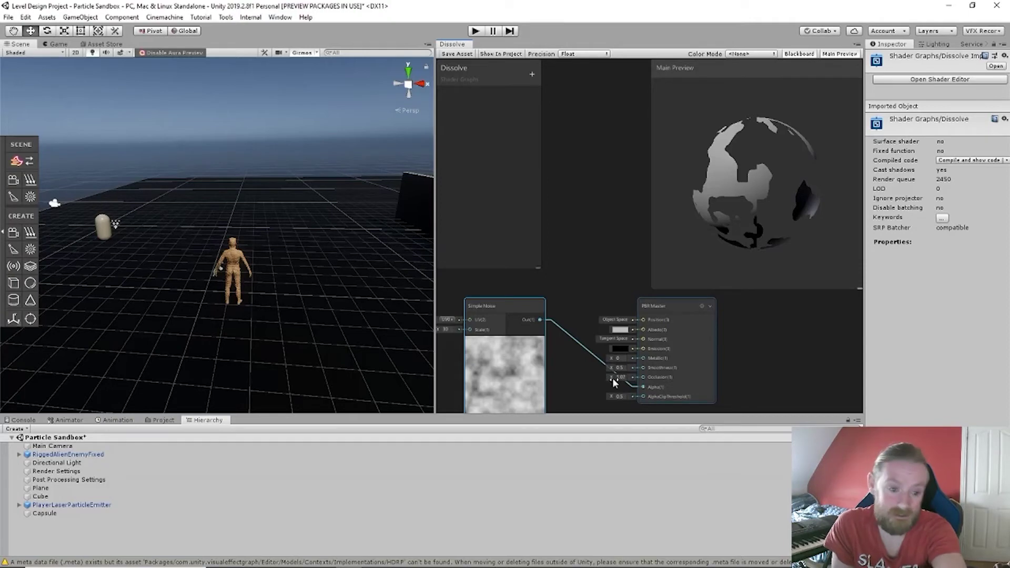
Step: Skip forward through the Dissolve clip past the PBR Master surface settings and the Vector 1 node setup
mouse_move(572, 382)
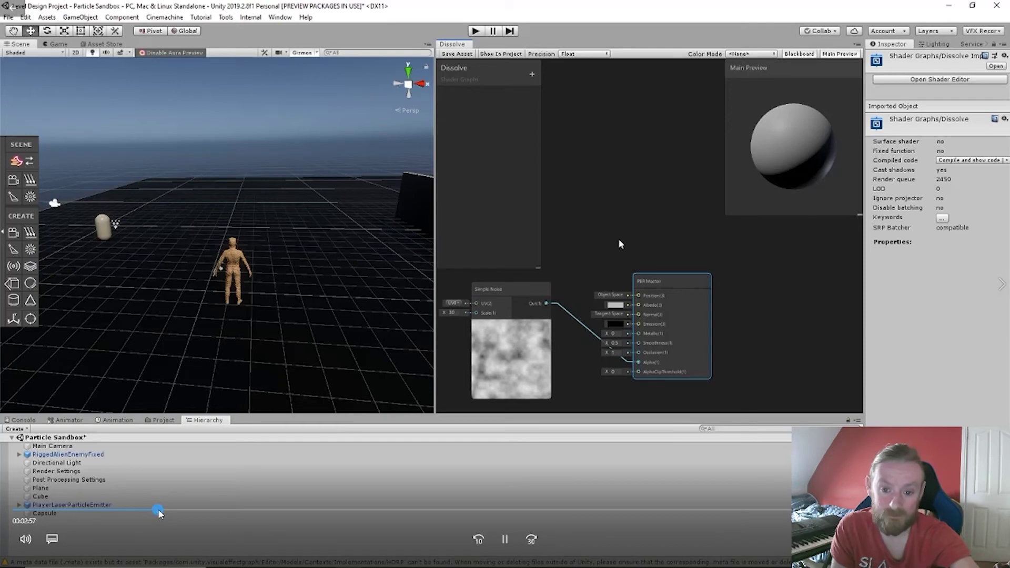
drag(161, 515, 242, 507)
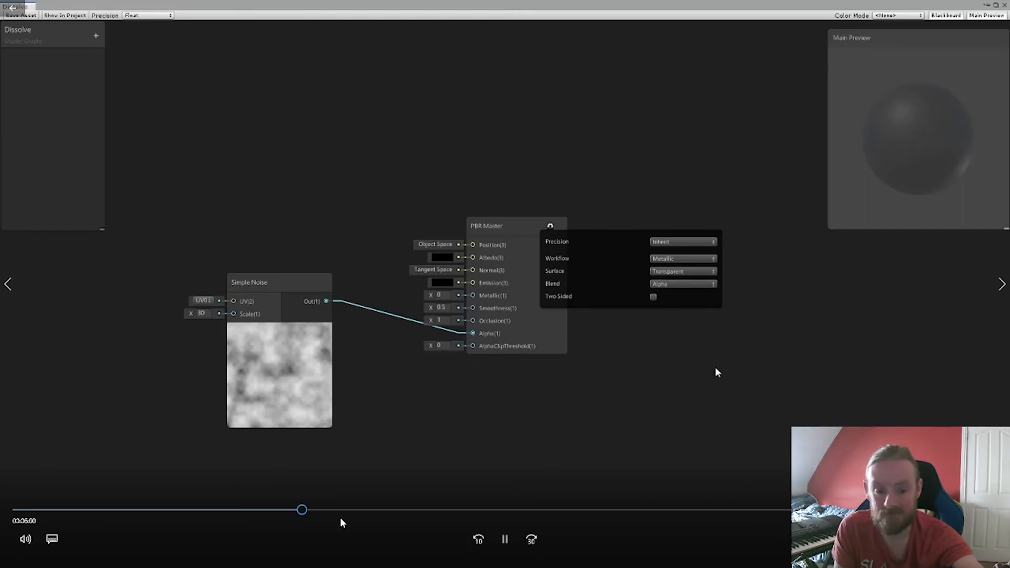
drag(307, 511, 311, 511)
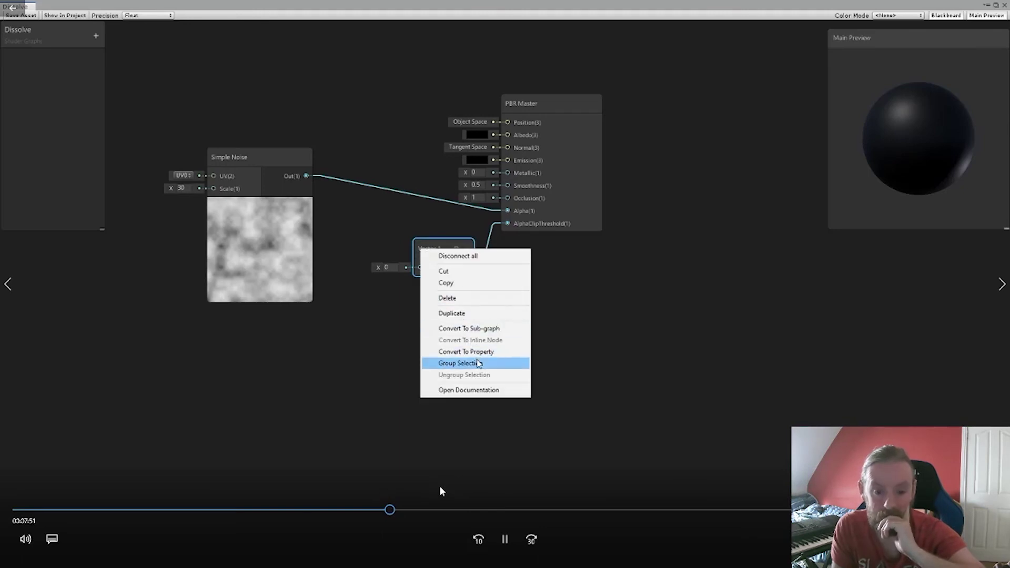
Step: From the Simple Noise output in the Dissolve graph, create a Step node connected through its Edge input
mouse_move(301, 482)
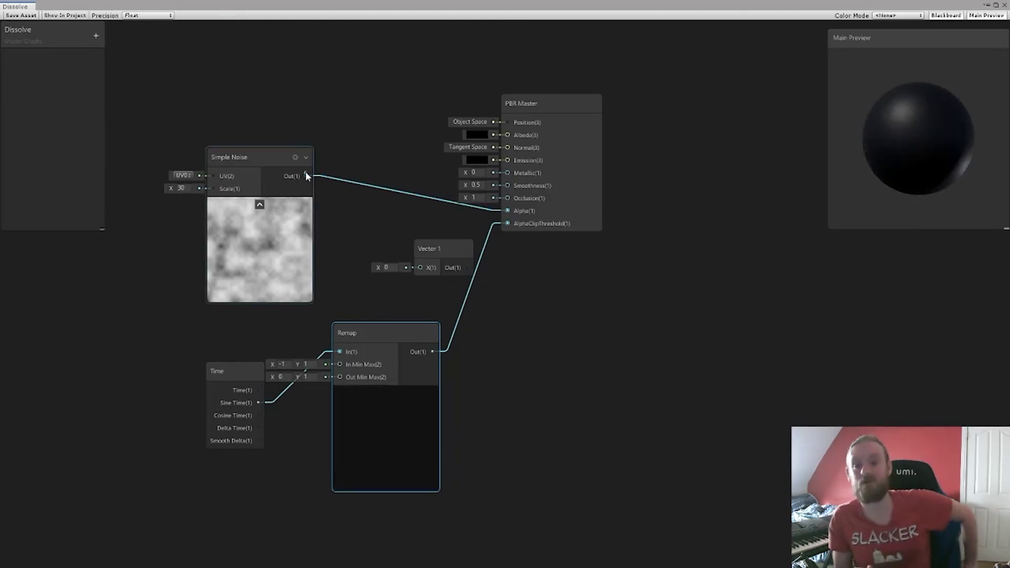
drag(306, 175, 362, 110)
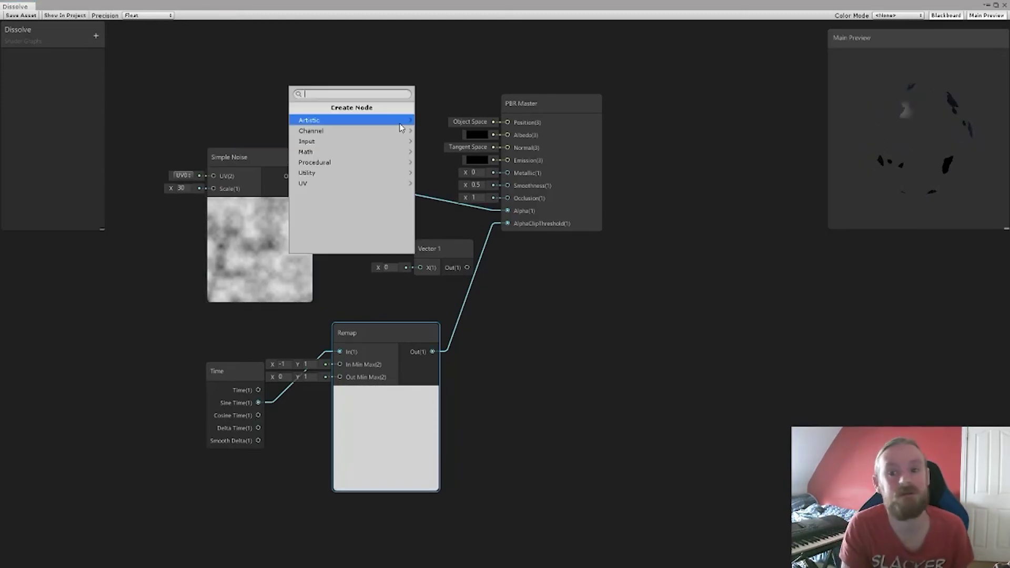
text(ste)
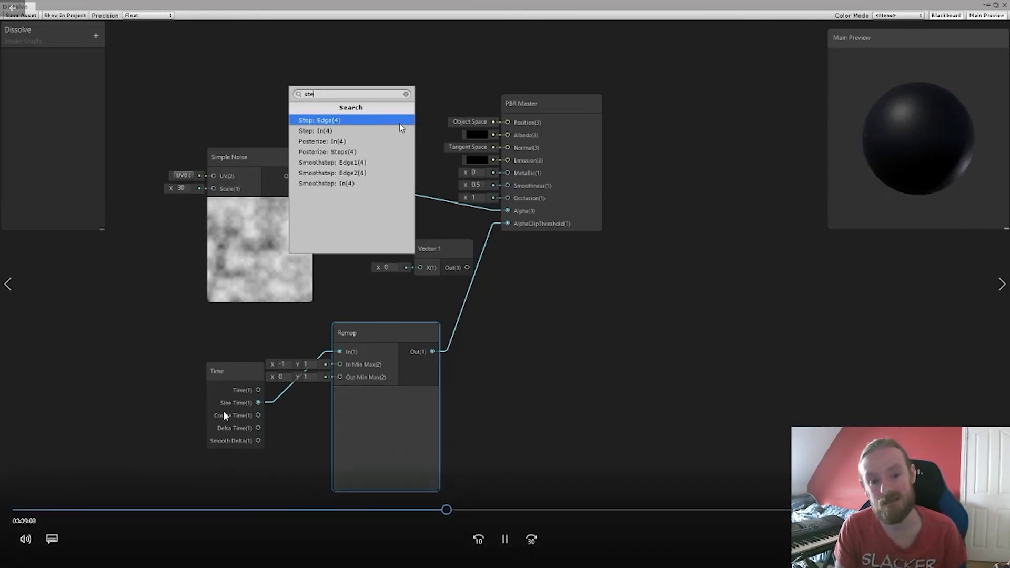
click(399, 122)
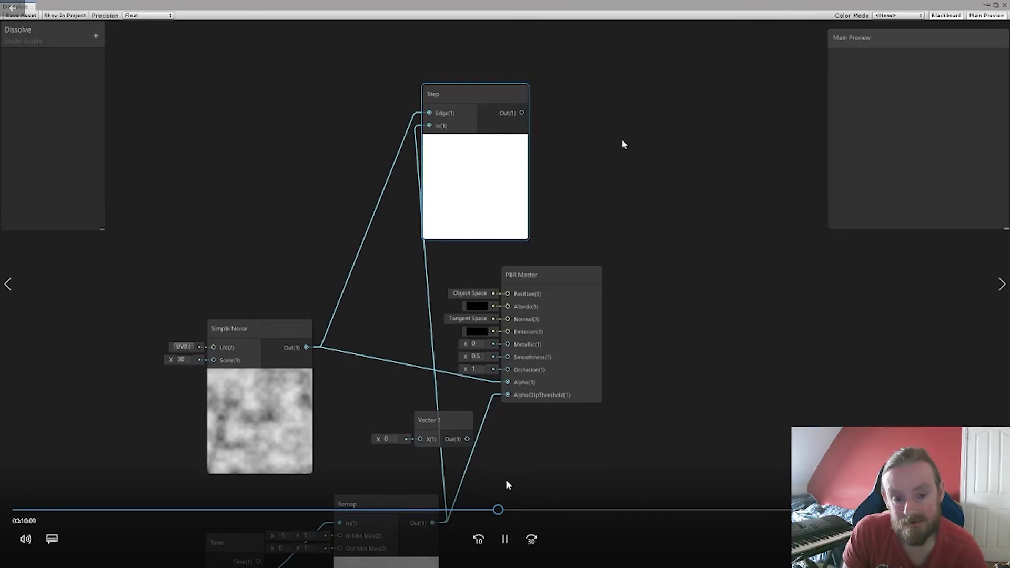
Step: Connect the Remap node's output to the B input of the Add node in the Dissolve graph
drag(503, 508, 512, 506)
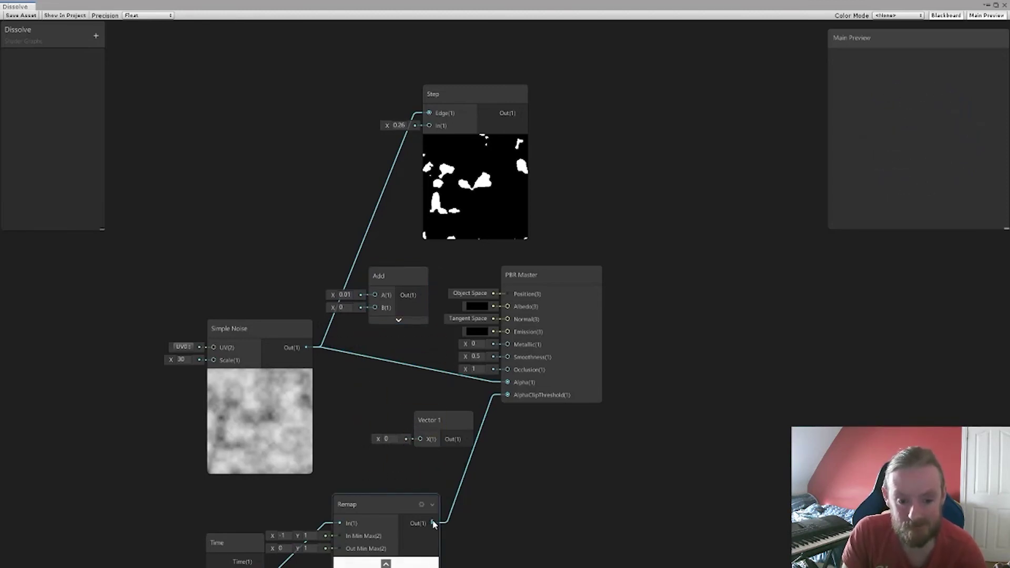
drag(433, 523, 364, 316)
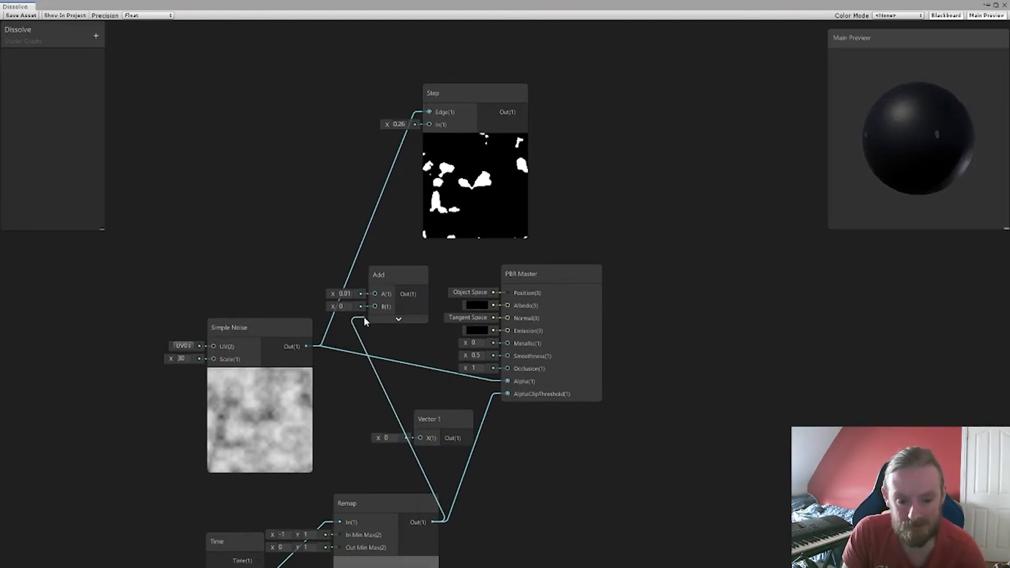
mouse_move(404, 475)
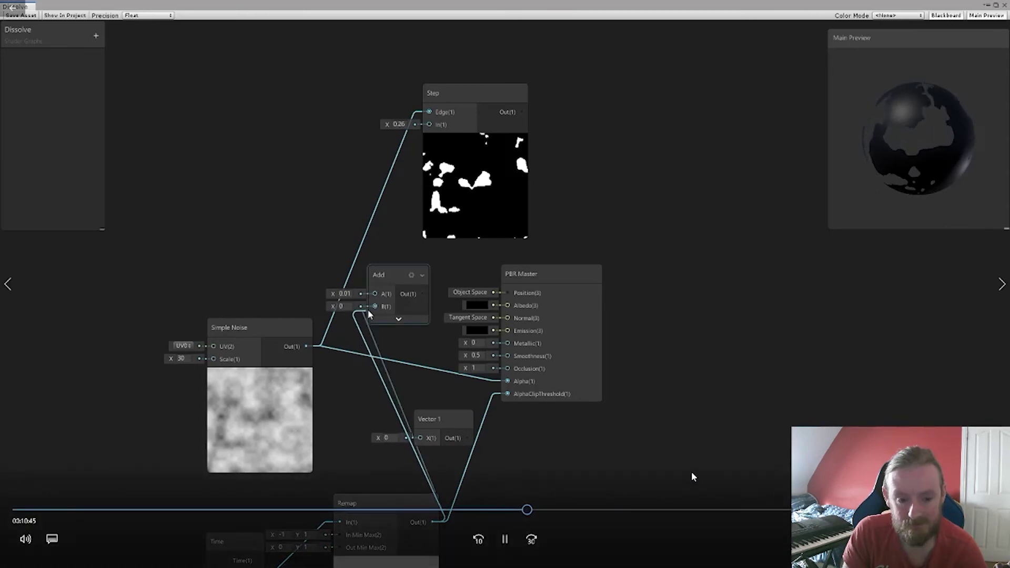
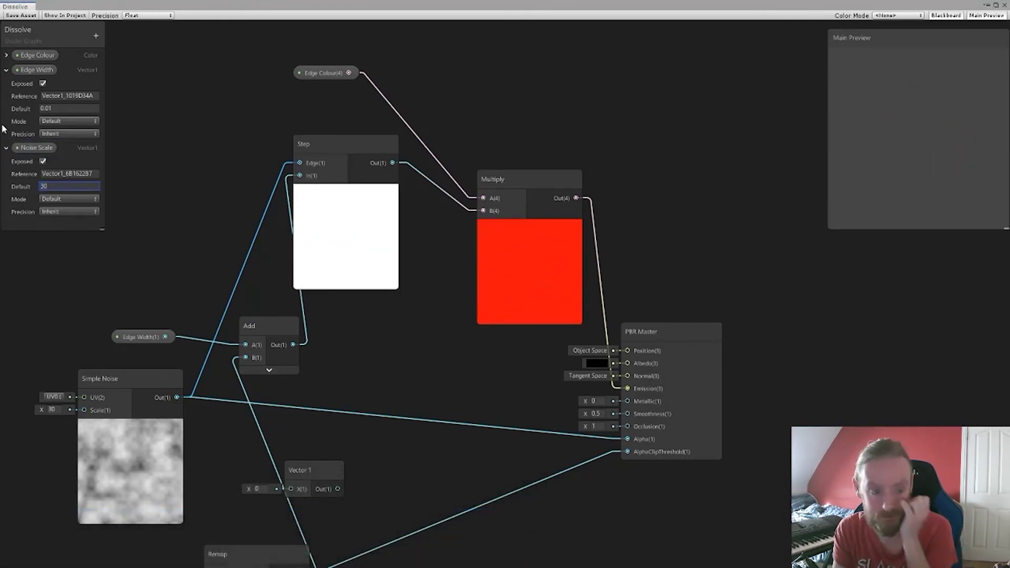
Step: Place the Noise Scale property in the Dissolve graph and move it to the left of the Simple Noise node
drag(33, 148, 67, 335)
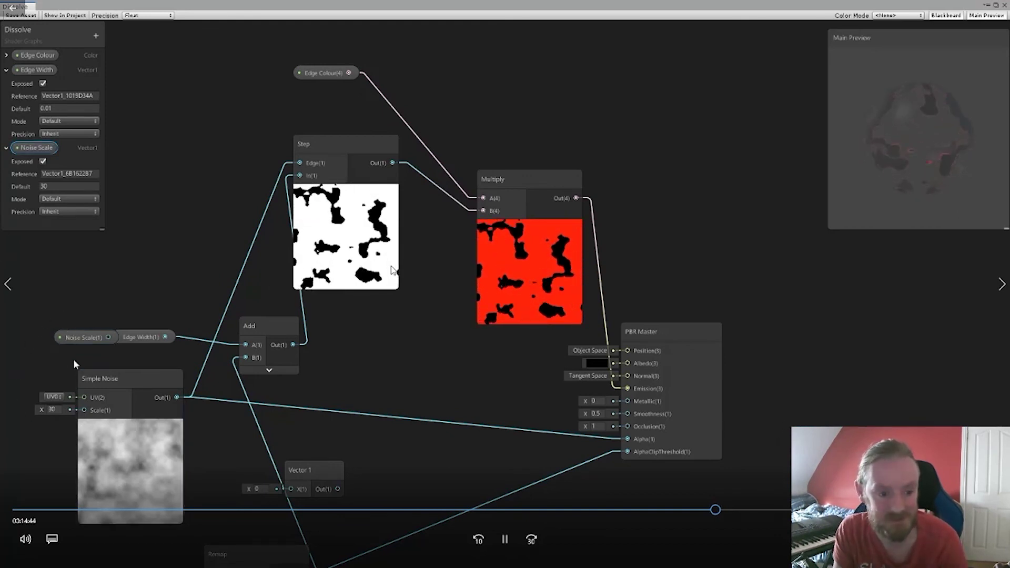
drag(80, 337, 12, 359)
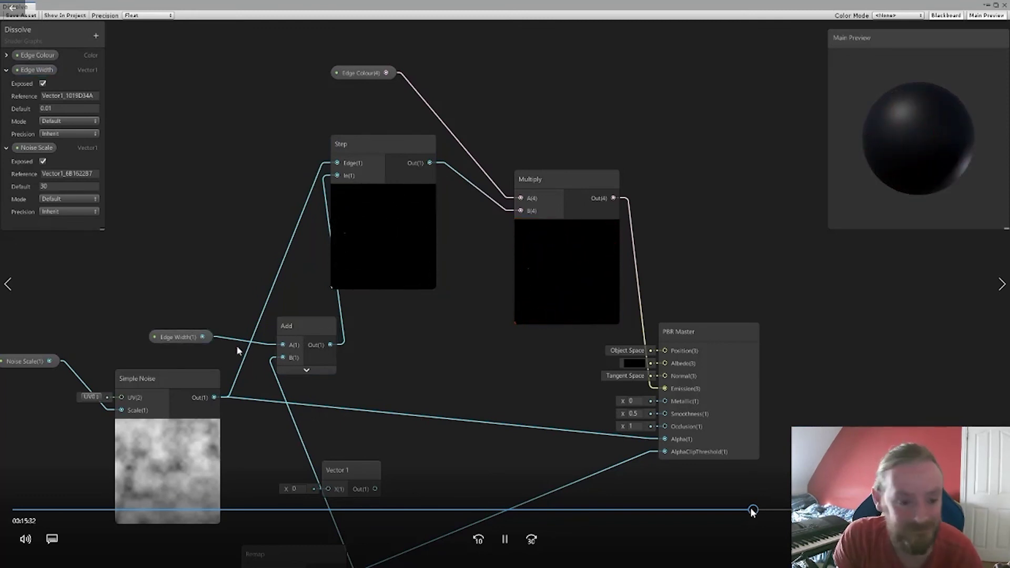
Step: Vary the Vector 1 node's X value to preview the dissolve effect, and pause the clip at the desktop view
drag(751, 511, 755, 510)
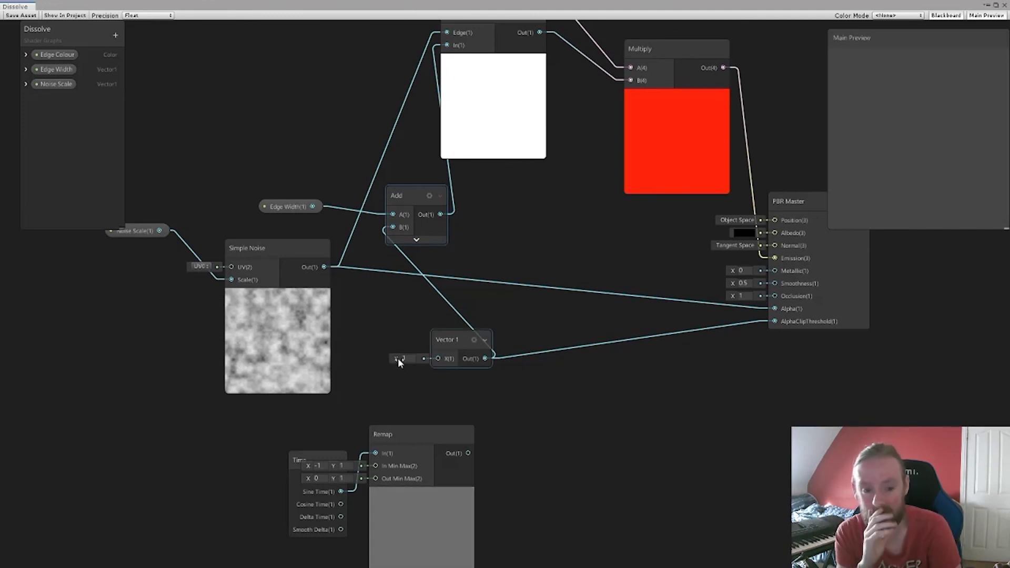
drag(397, 358, 378, 357)
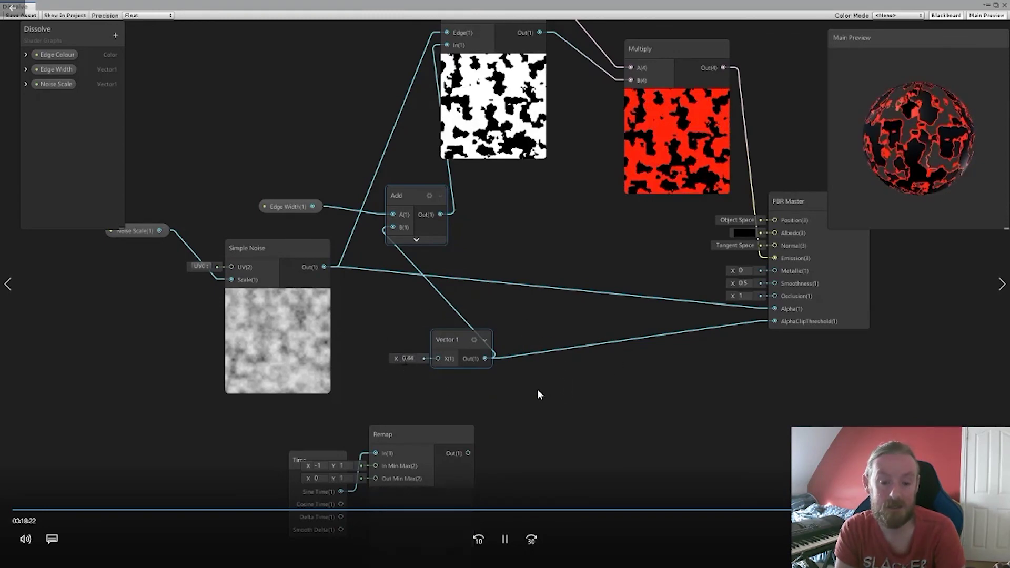
drag(391, 348, 349, 354)
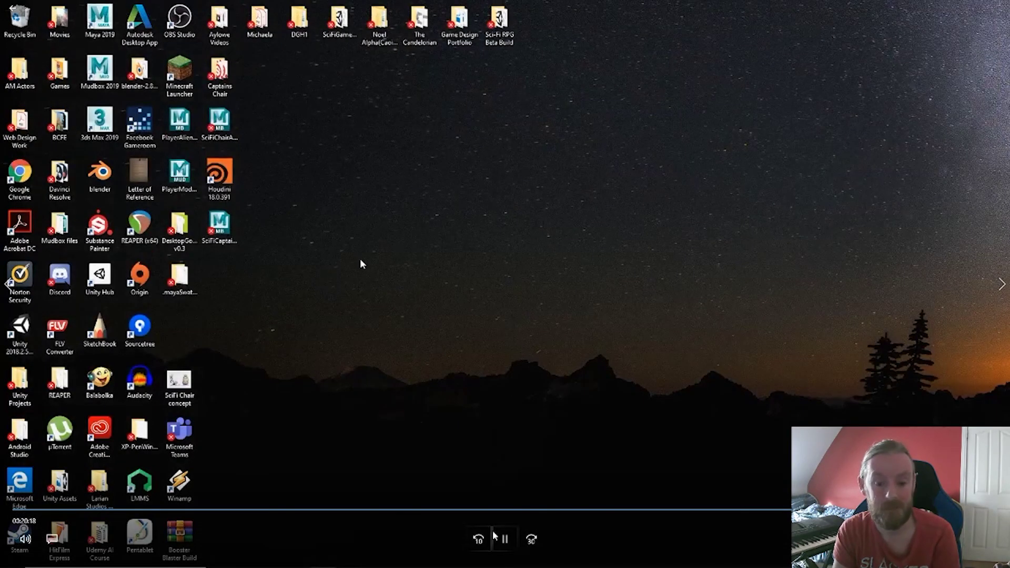
click(505, 539)
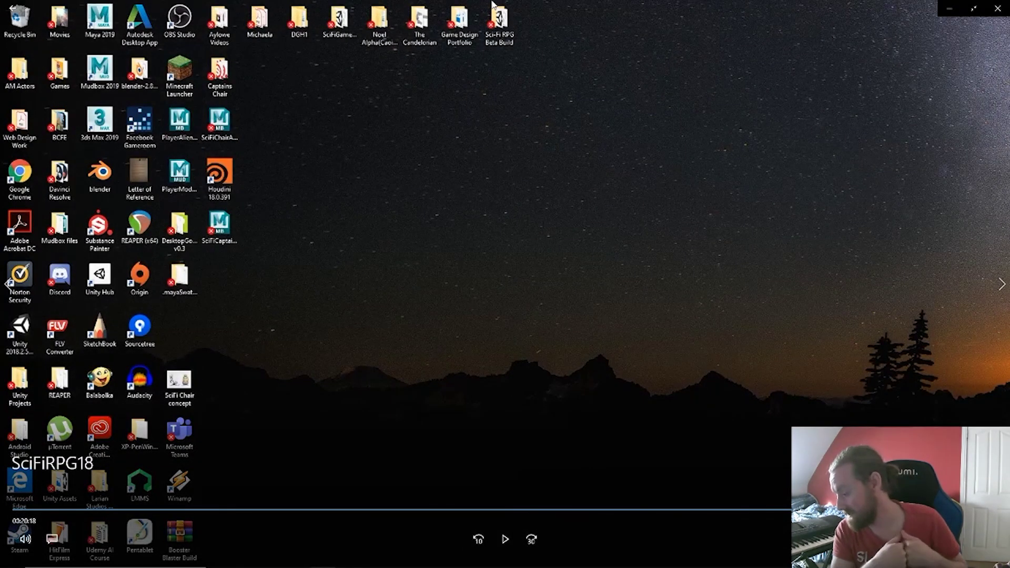